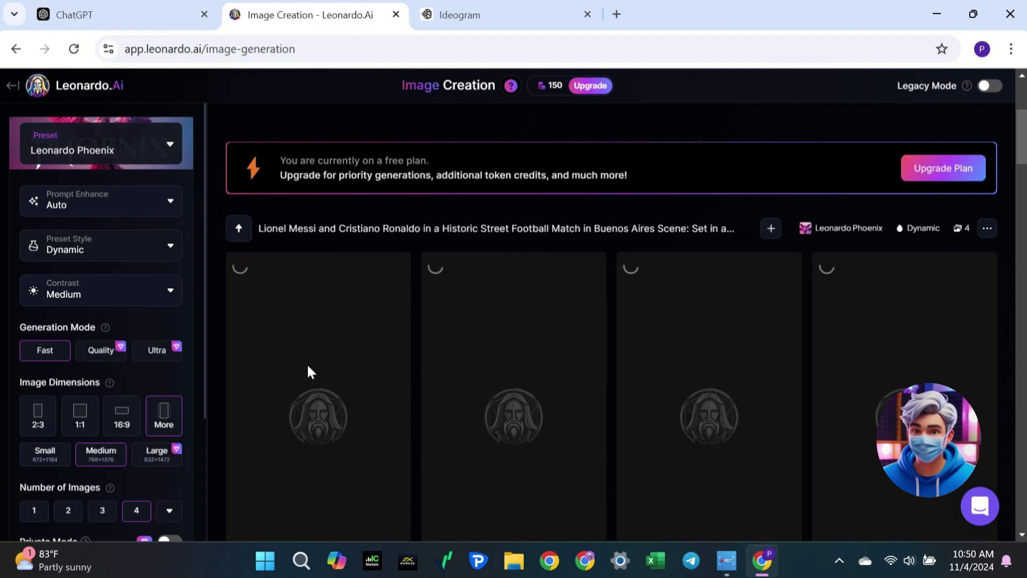
- Switch to Ideogram and generate images from the Messi and Ronaldo Buenos Aires street football prompt, with Magic Prompt off, 9:16 ratio and model 2.0
left_click(479, 11)
left_click(343, 203)
type("Lionel Messi and Cristiano Ronaldo in a Historic Street Football Match in Buenos Aires Scene: Set in a cobbled alleyway in the vibrant La Boca neighborhood, the sun is setting, casting a warm golden glow over the colorful buildings around them. Messi, in a loose-fitting white t-shirt with light blue accents, pays homage to his Argentinian roots. He wears well-worn black sneakers and faded blue jeans with a comfortable, lived-in feel. Ronaldo stands beside him, dressed in a sleek, fitted black t-shirt and dark athletic joggers, his pristine white sneakers slightly dusted from the uneven cobblestone streets. Children gather around, some holding out makeshift jerseys for autographs, while Messi and Ronaldo grin, exchanging friendly banter. The atmosphere is electric, filled with neighborhood pride and a sense of authenticity. The cinematic lighting highlights the textures of the buildings and the players' expressions, giving the image a timeless, heartfelt feel.")
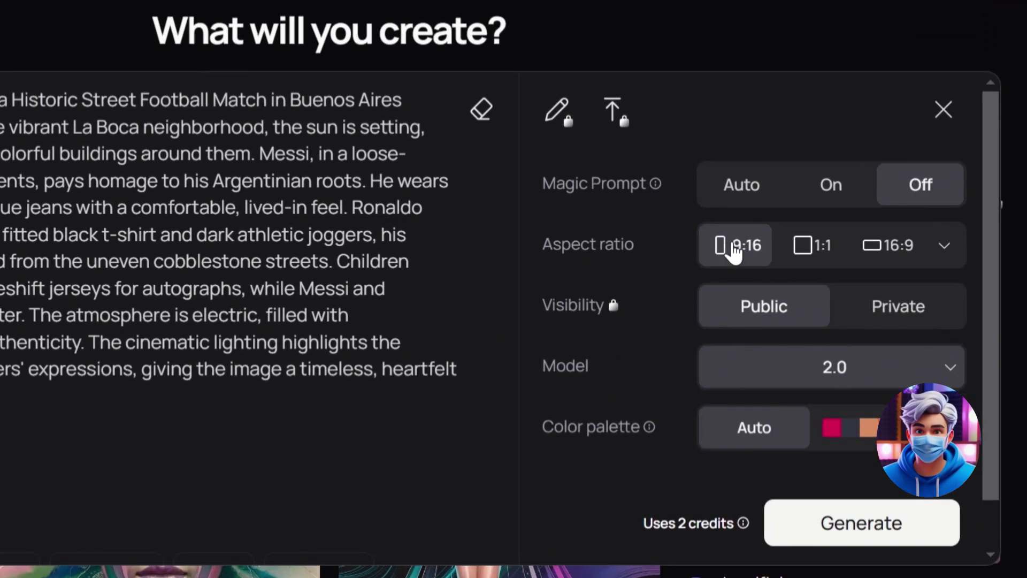
left_click(834, 384)
left_click(715, 431)
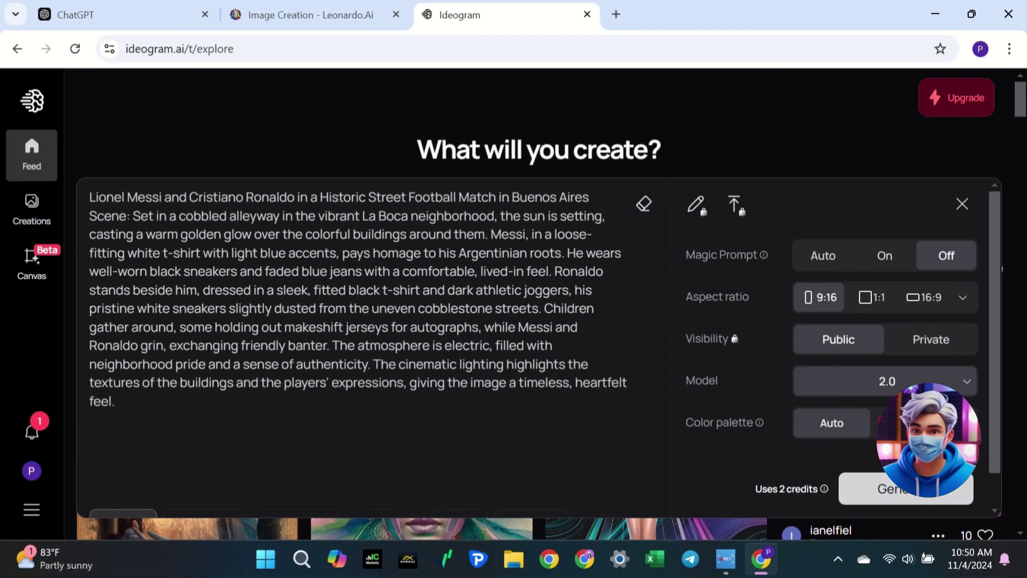
key("Return")
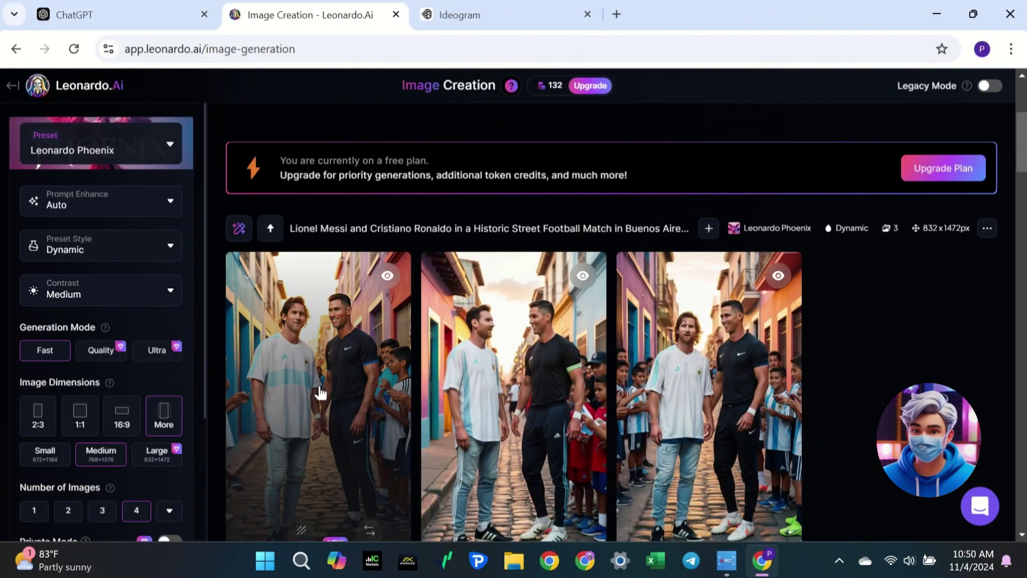
- Return to Leonardo.Ai and view the generated Messi and Ronaldo street images one after another at larger size
left_click(316, 390)
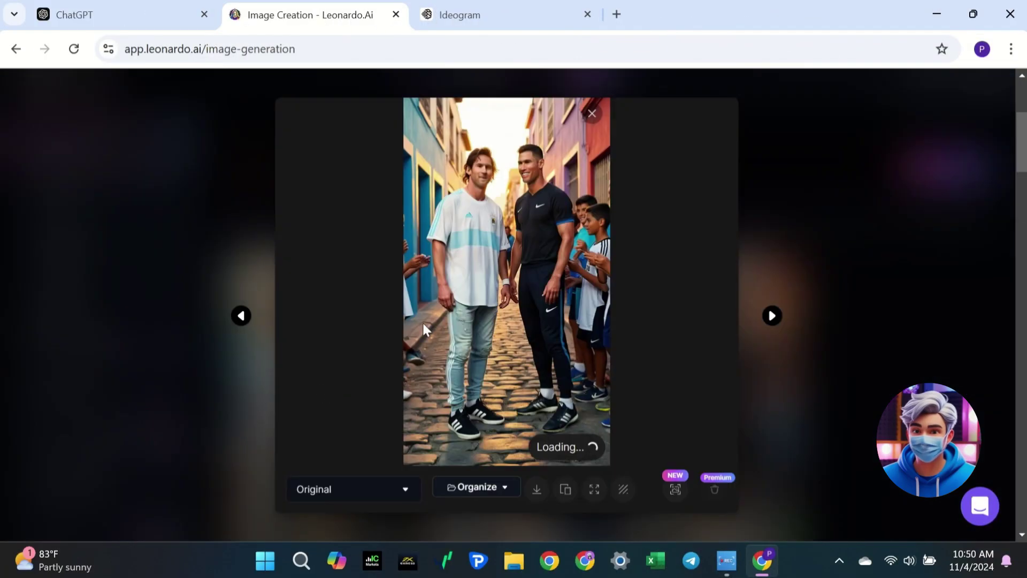
left_click(772, 317)
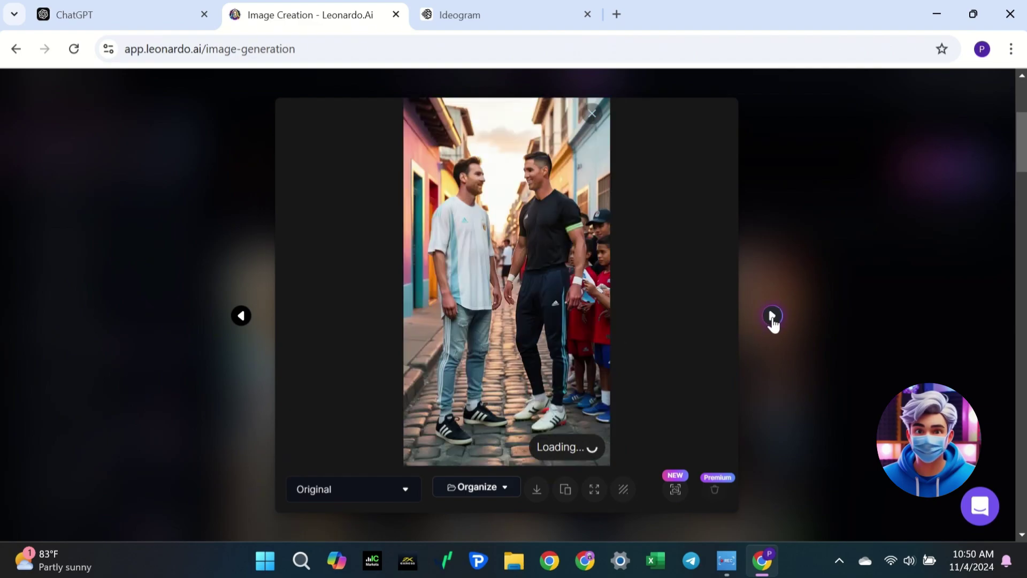
left_click(772, 316)
left_click(772, 317)
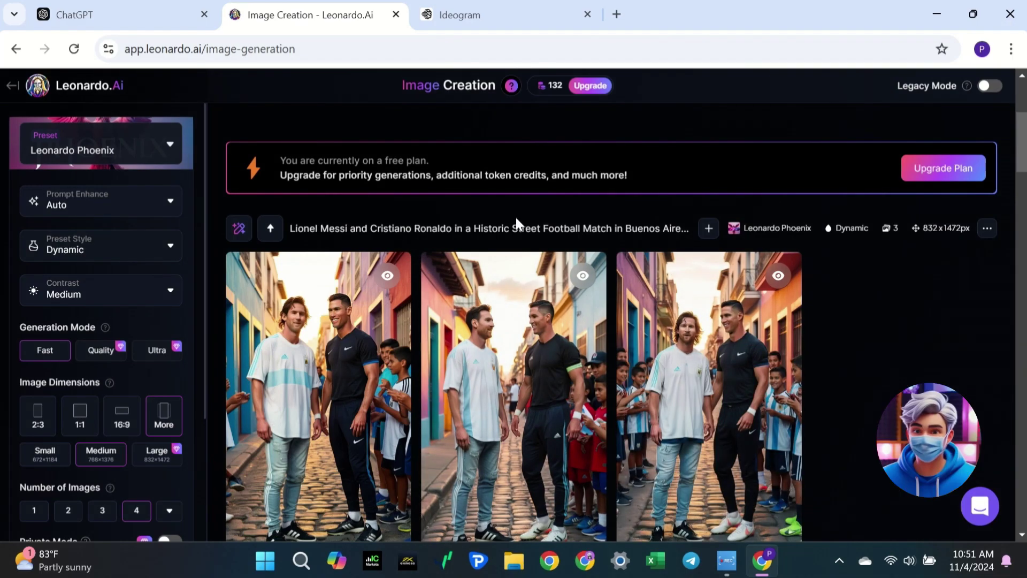
- Switch to Ideogram and examine the generated Messi and Ronaldo street images individually, including the first, second and fourth
left_click(477, 11)
left_click(571, 408)
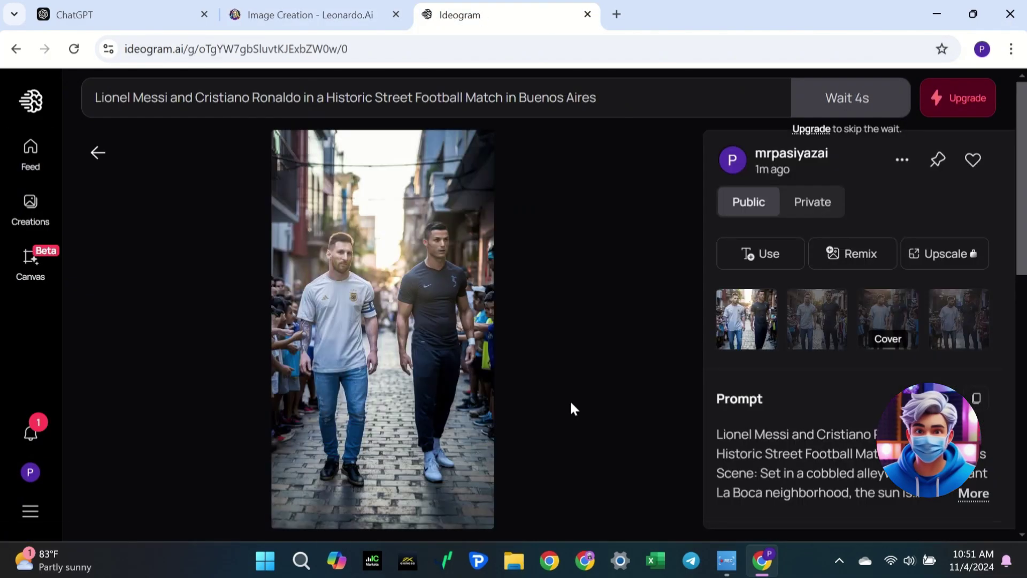
left_click(98, 153)
left_click(700, 416)
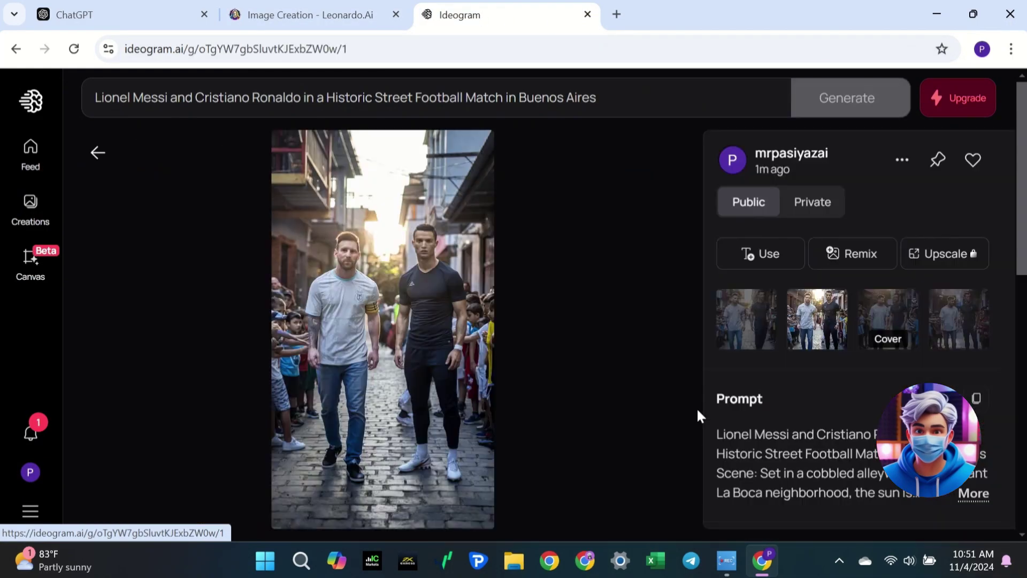
left_click(98, 153)
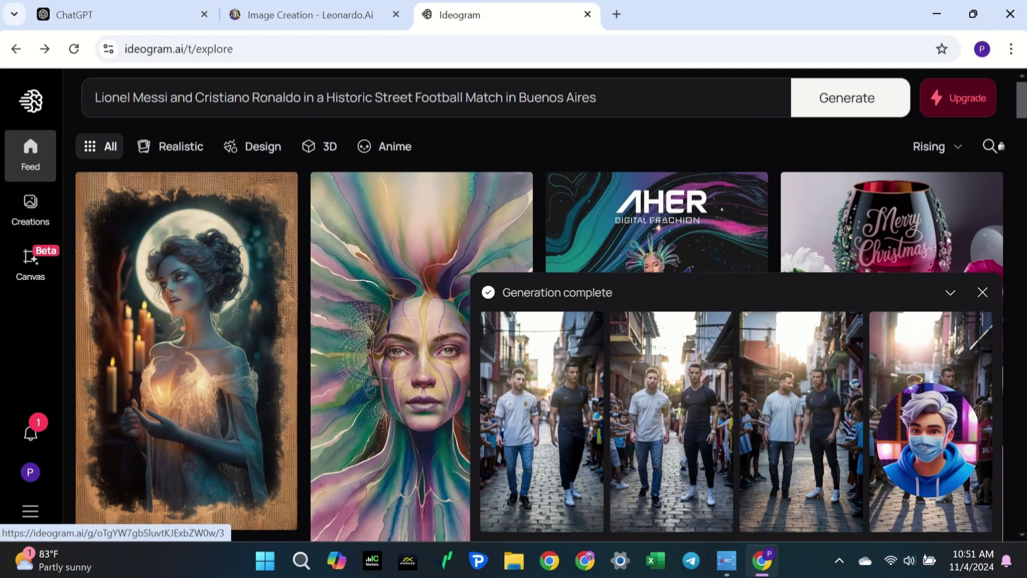
left_click(931, 428)
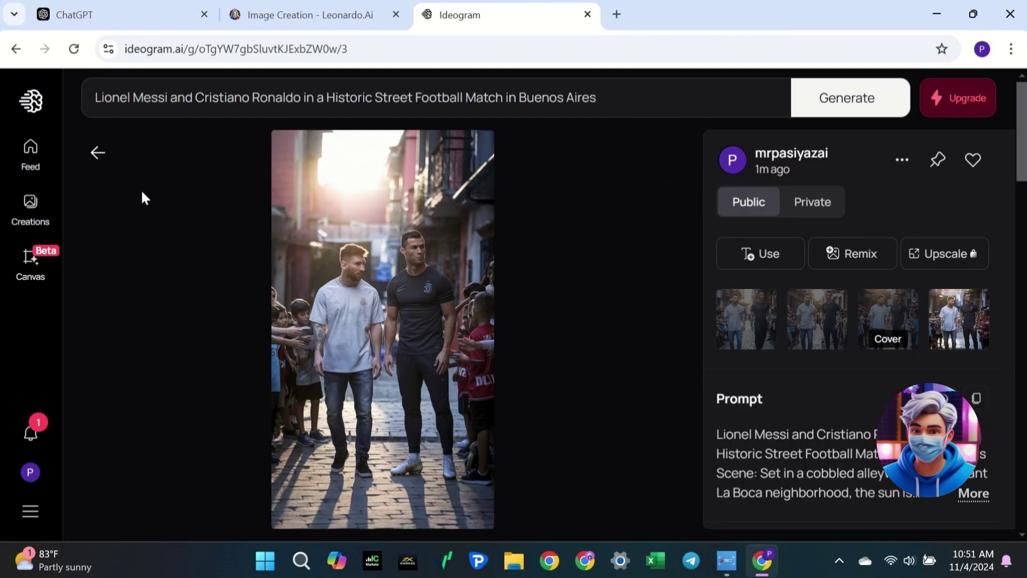
left_click(97, 155)
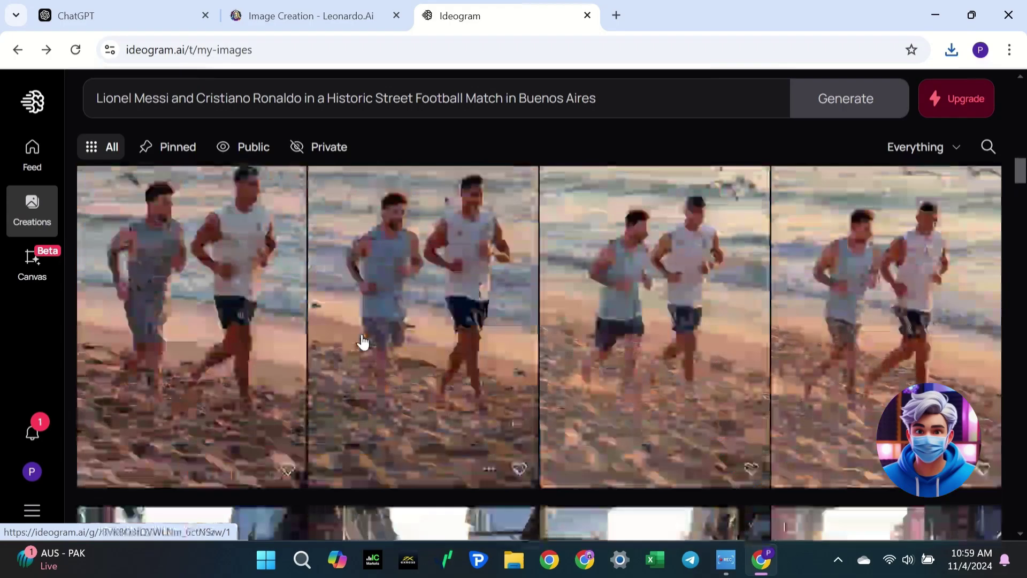
- Download the third historic library image and the fourth safari image from the Ideogram creations
scroll(364, 344, "up", 10)
scroll(365, 342, "up", 5)
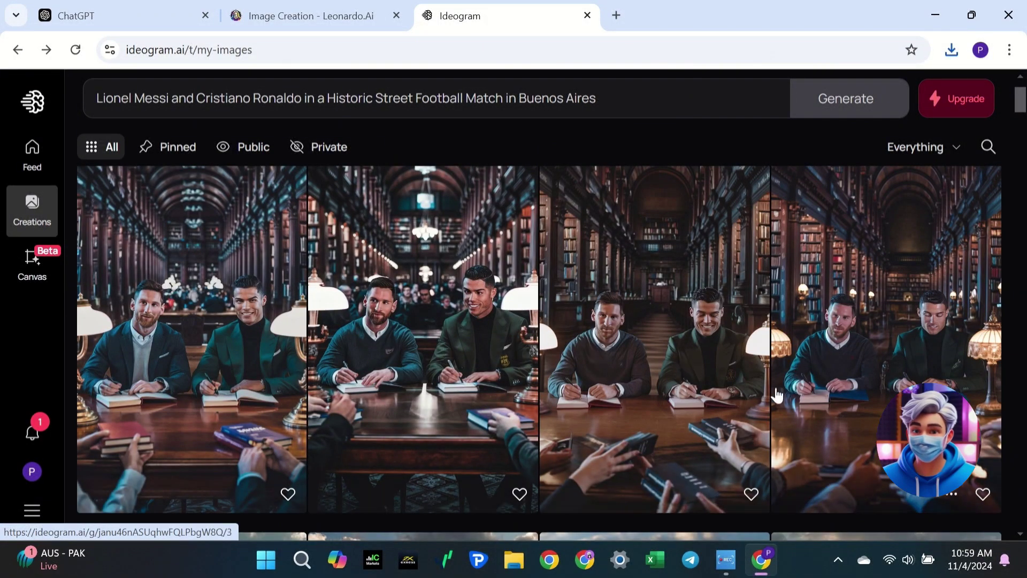
left_click(725, 494)
mouse_move(661, 476)
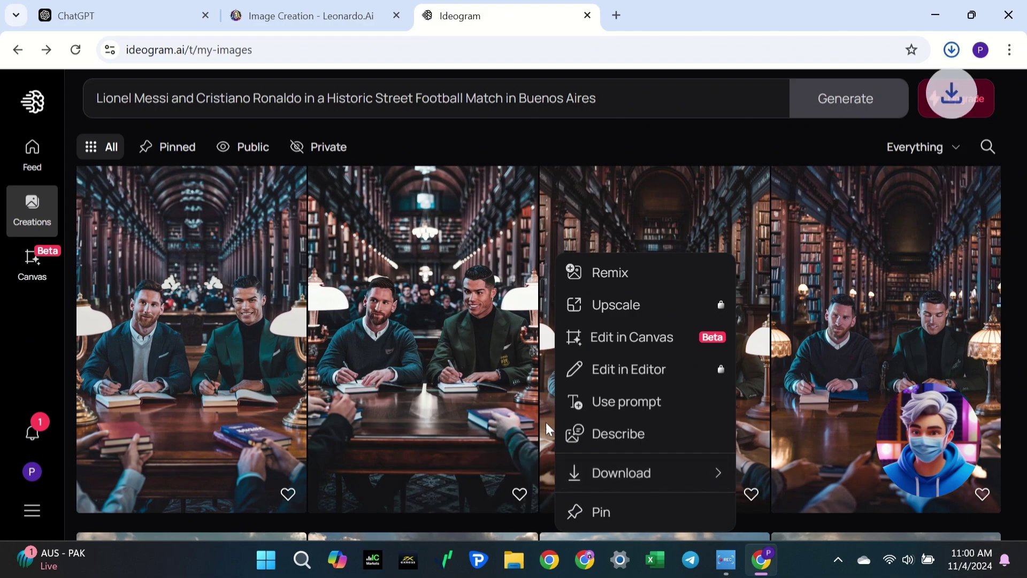
scroll(509, 309, "down", 8)
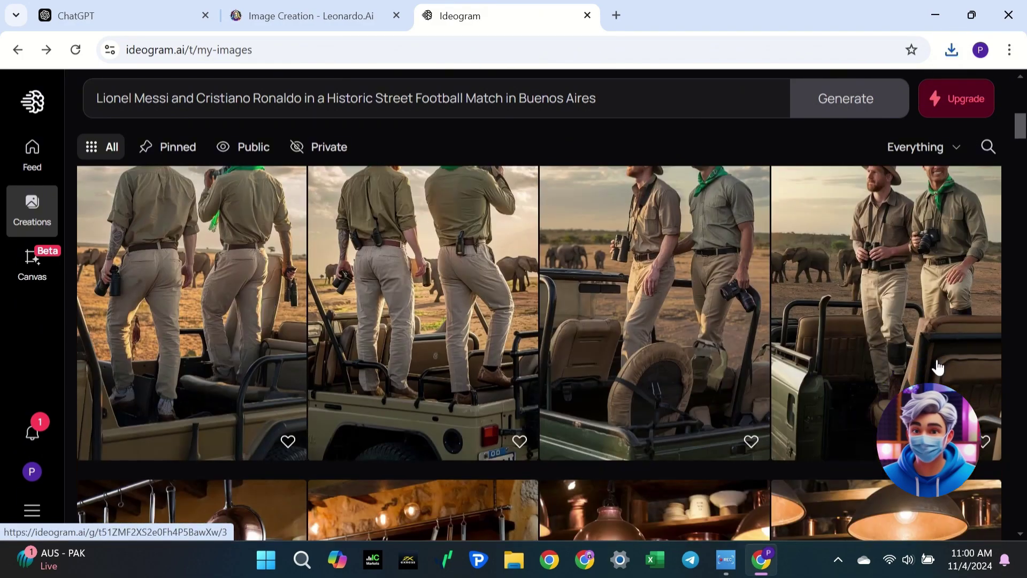
left_click(955, 441)
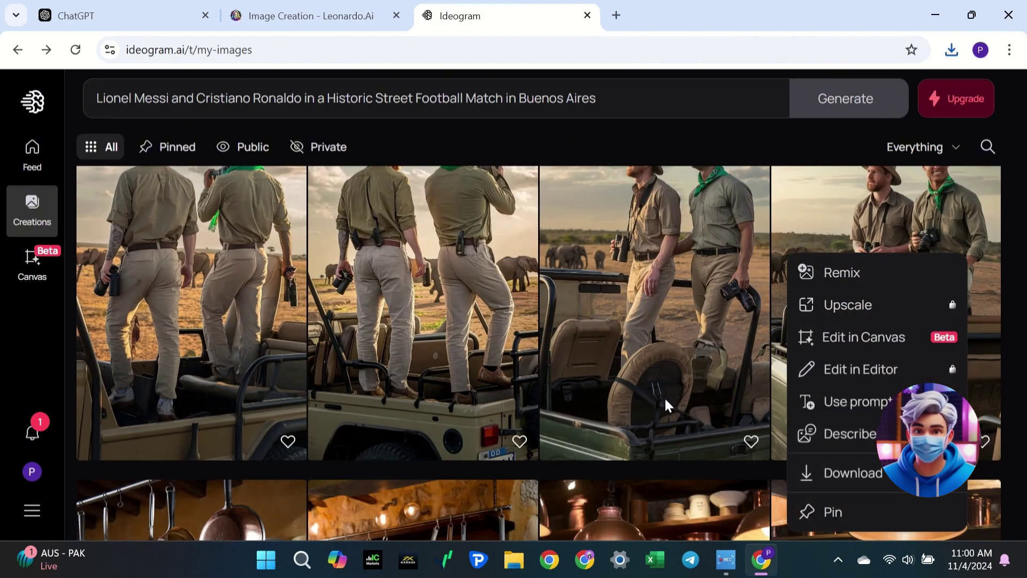
- Preview the second image of the kitchen cooking set, return to the creations and download the set's first image
scroll(486, 342, "down", 5)
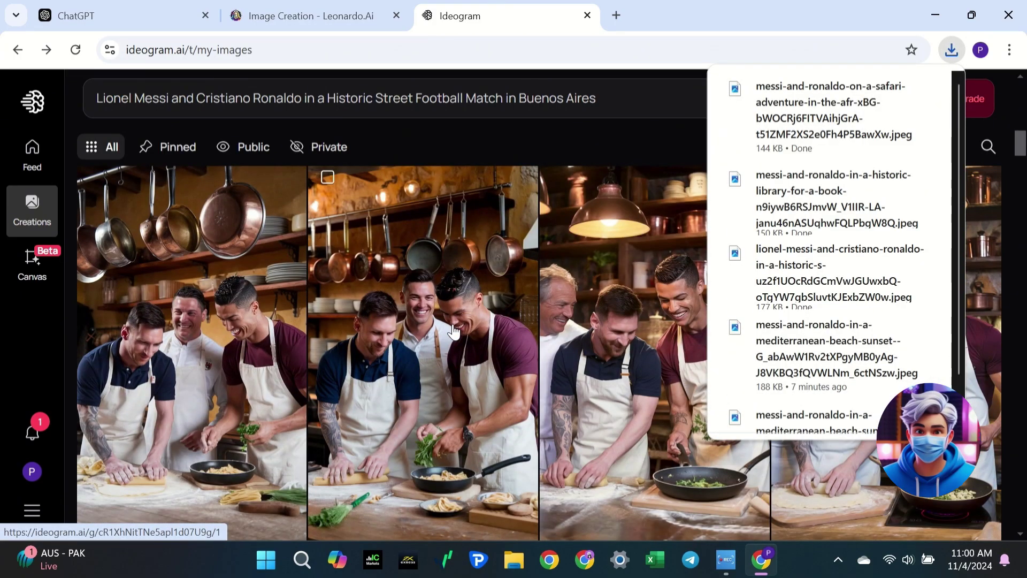
left_click(454, 331)
left_click(100, 153)
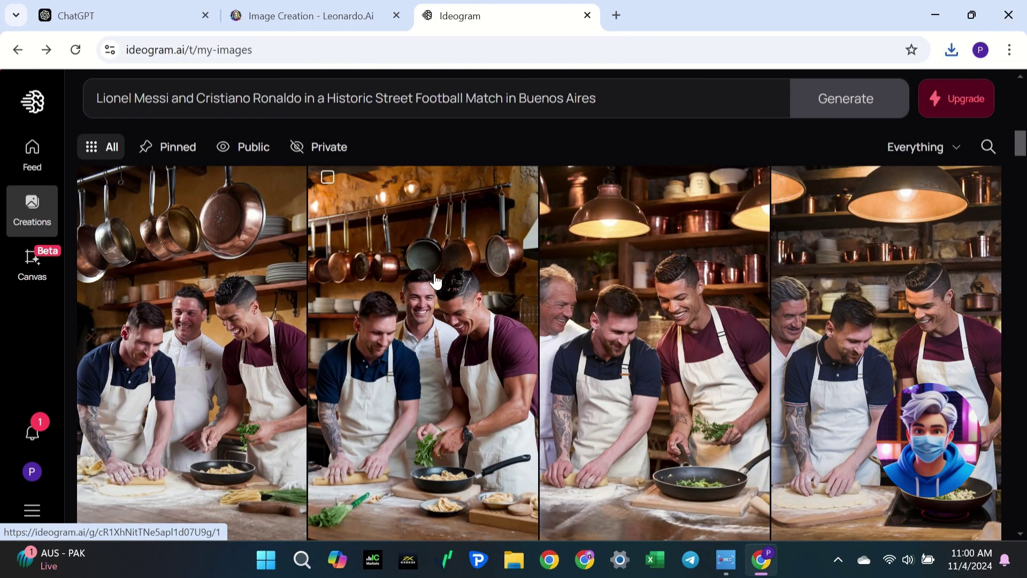
scroll(436, 278, "down", 2)
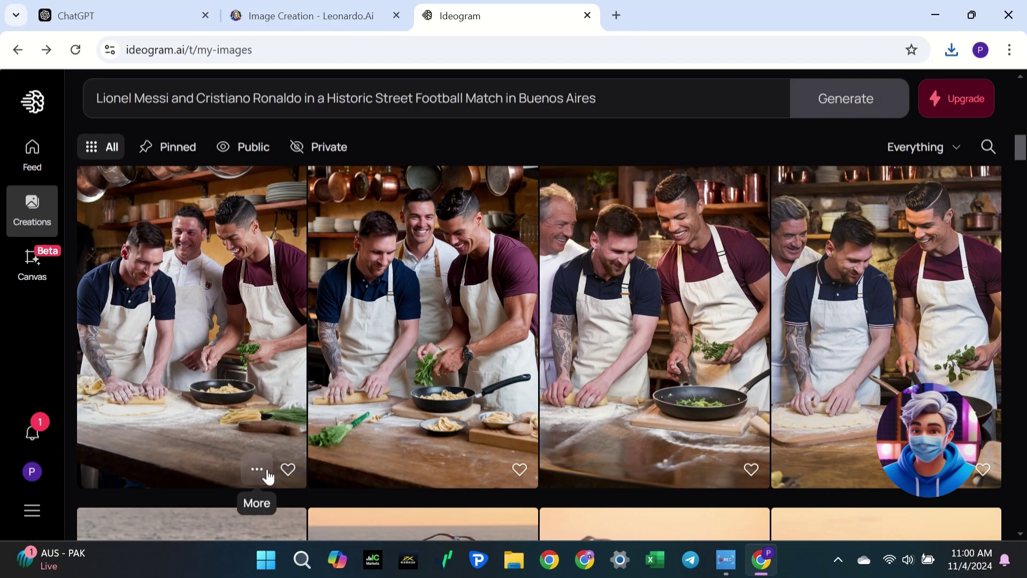
left_click(268, 473)
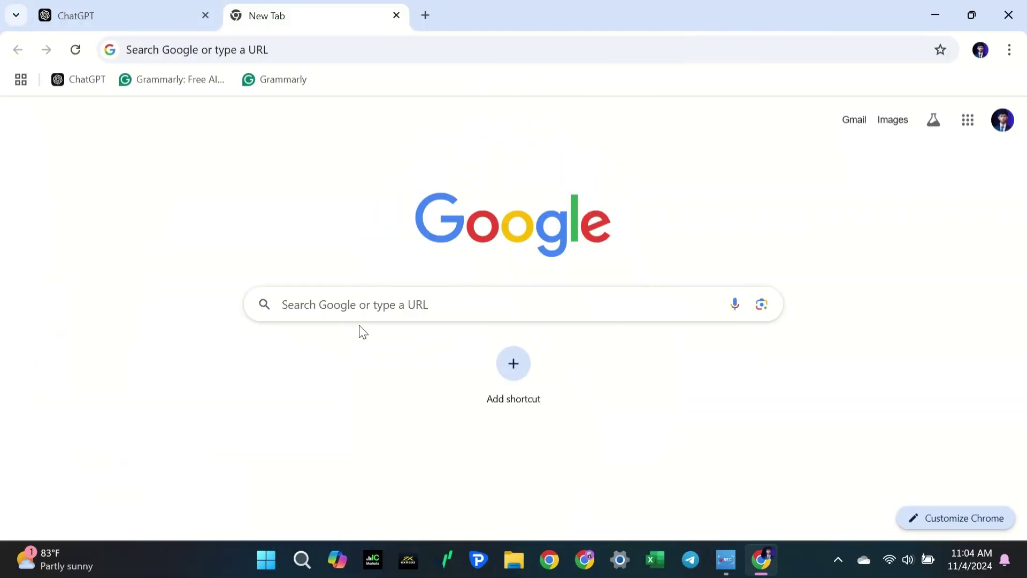
- Search Google for "Pixverse AI", open the PixVerse website and launch its video creation app
left_click(369, 311)
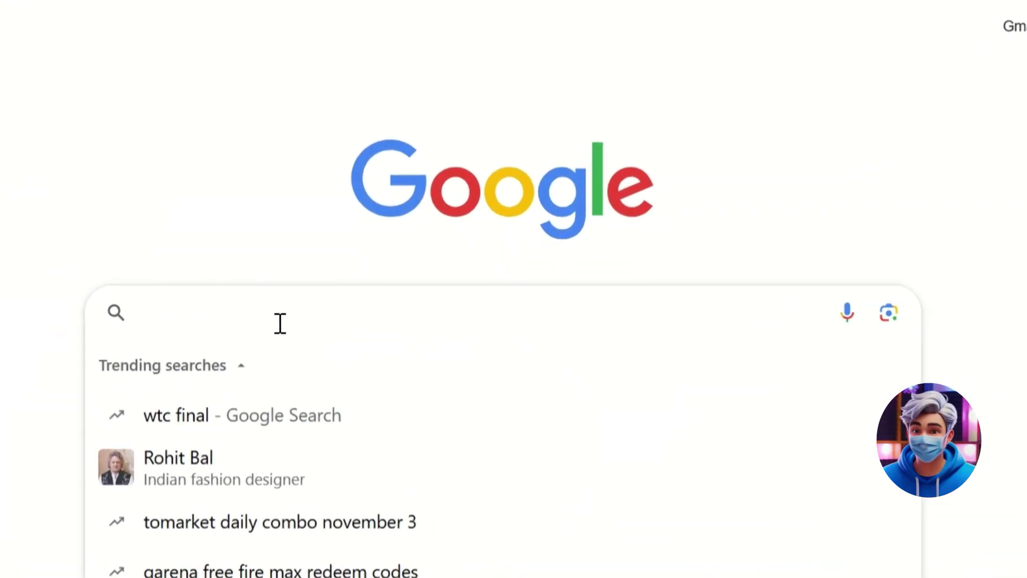
type("Pixverse AI")
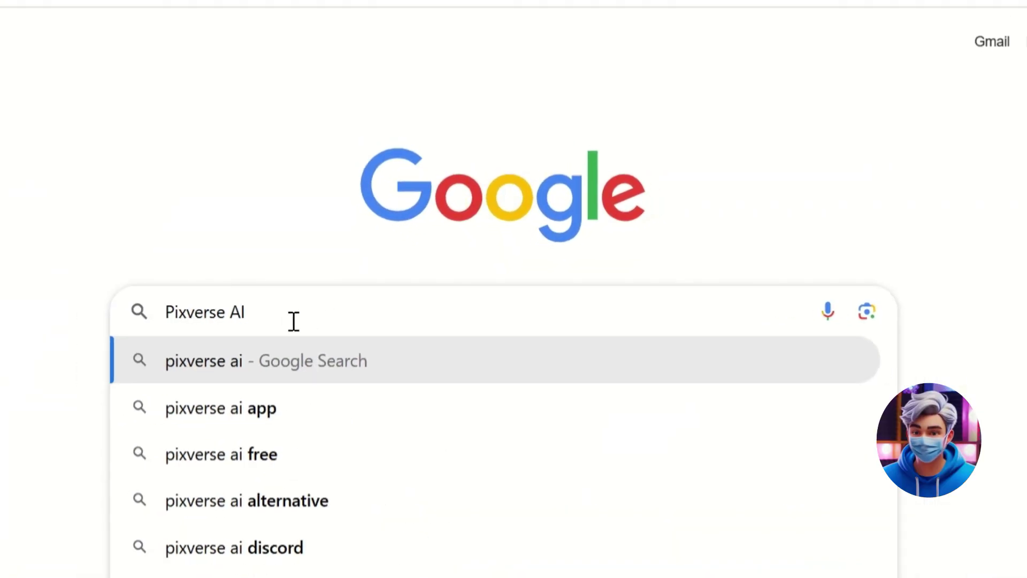
key("Return")
scroll(53, 277, "down", 2)
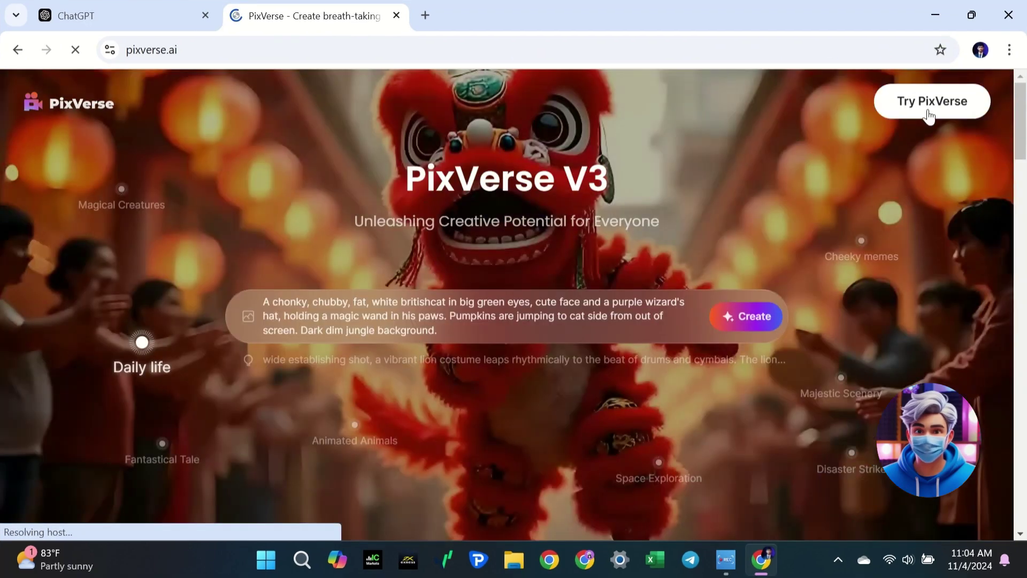
left_click(929, 114)
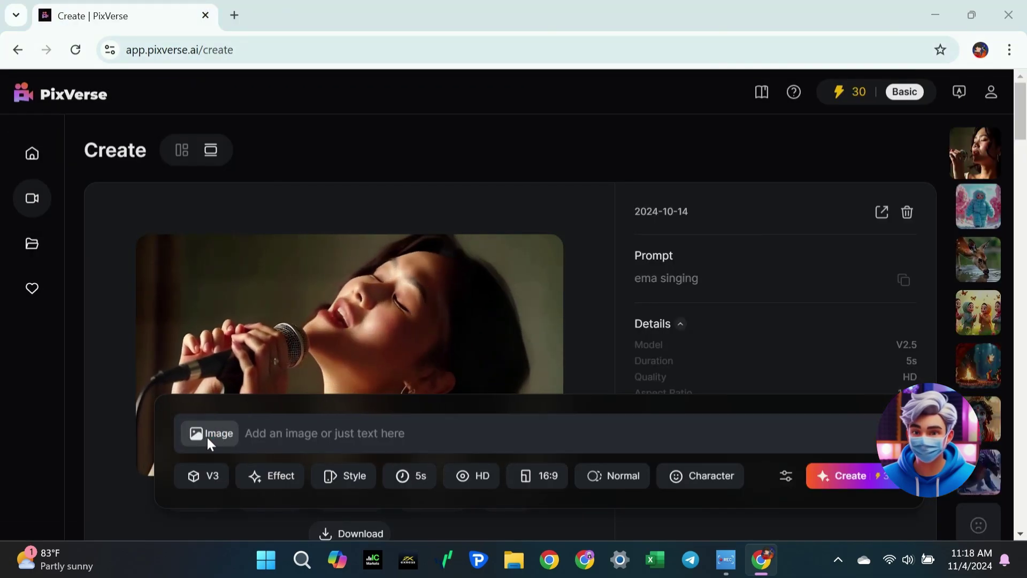
- Create a 5s HD video with model V3 from the first Mediterranean beach sunset image, using the prompt "They are Jogging on the beach"
left_click(210, 433)
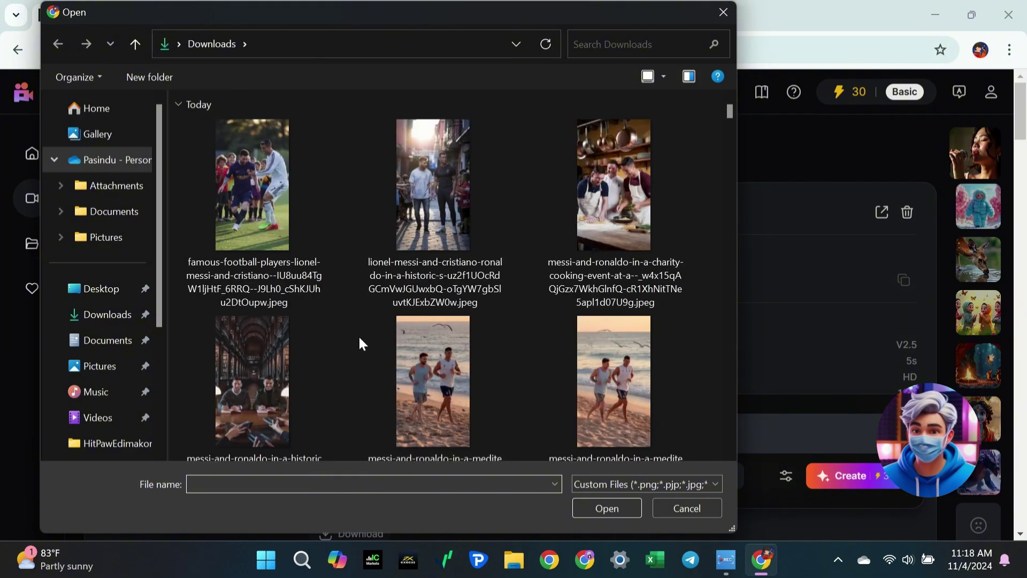
left_click(447, 371)
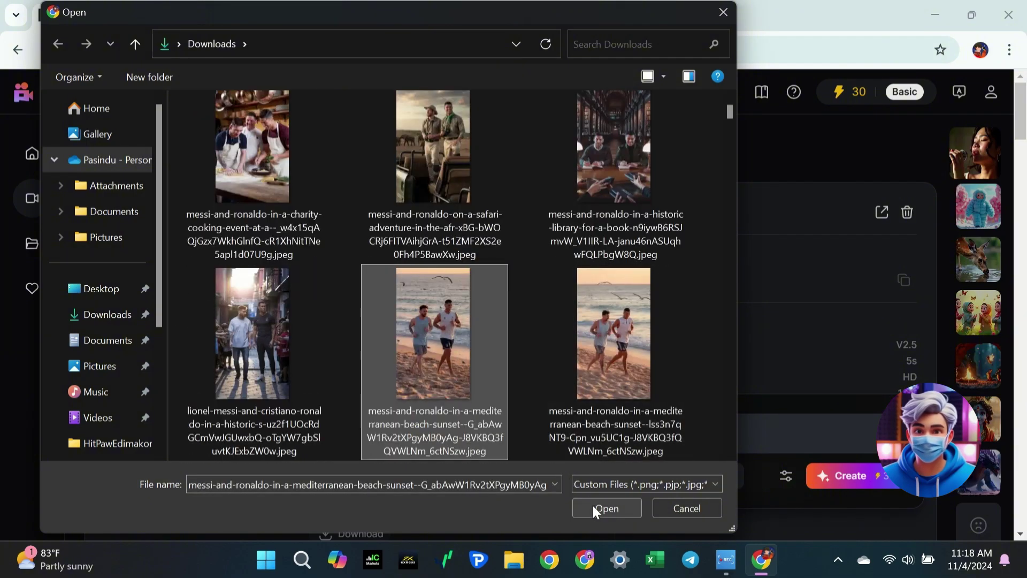
left_click(607, 508)
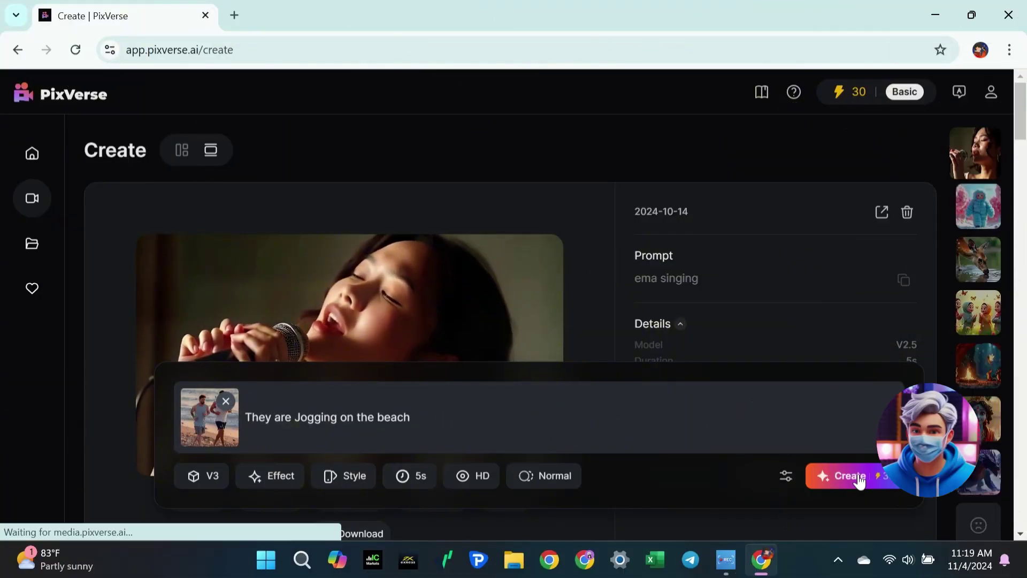
left_click(851, 475)
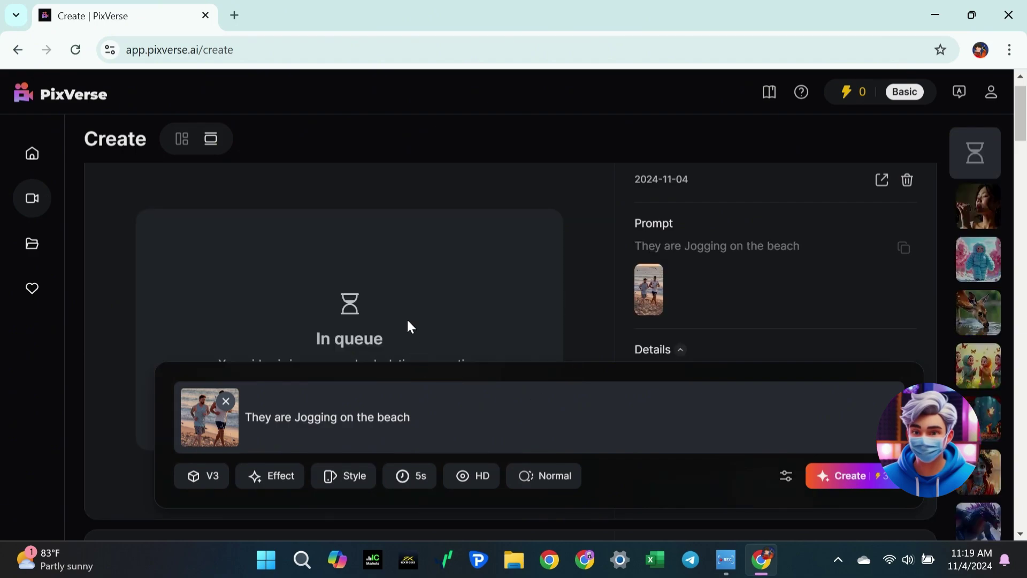
scroll(407, 318, "down", 2)
scroll(494, 291, "up", 2)
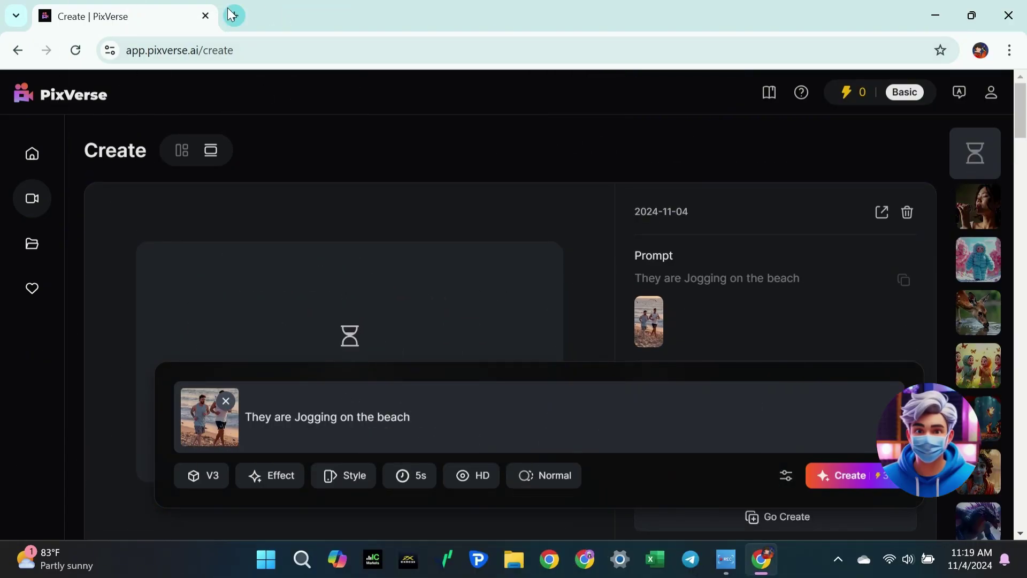
- Search Google for "Vidu AI" in a new tab, open the Vidu website and go to its image-to-video creation page
left_click(234, 15)
left_click(345, 300)
type("Vid")
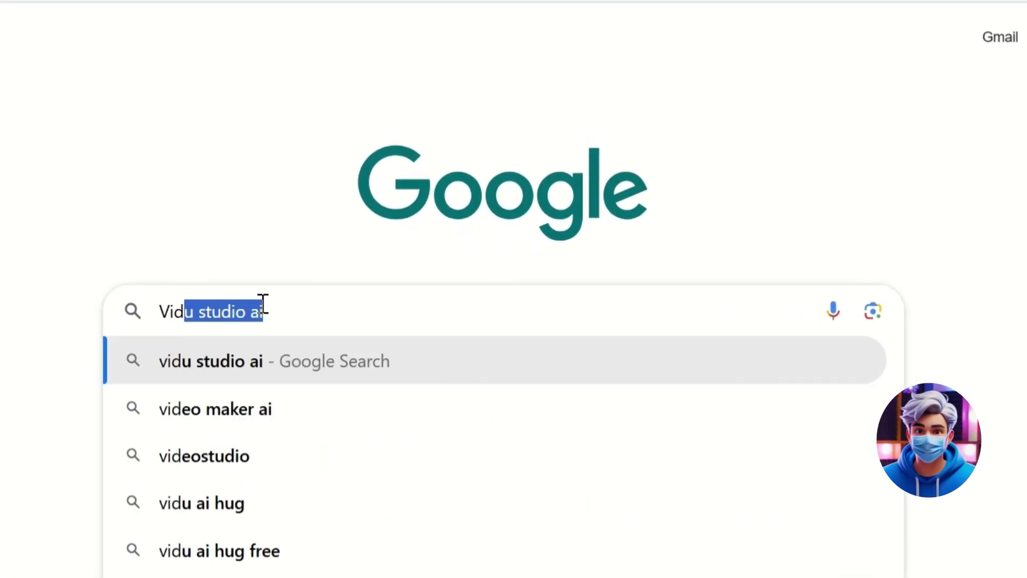
type("u AI")
key("Return")
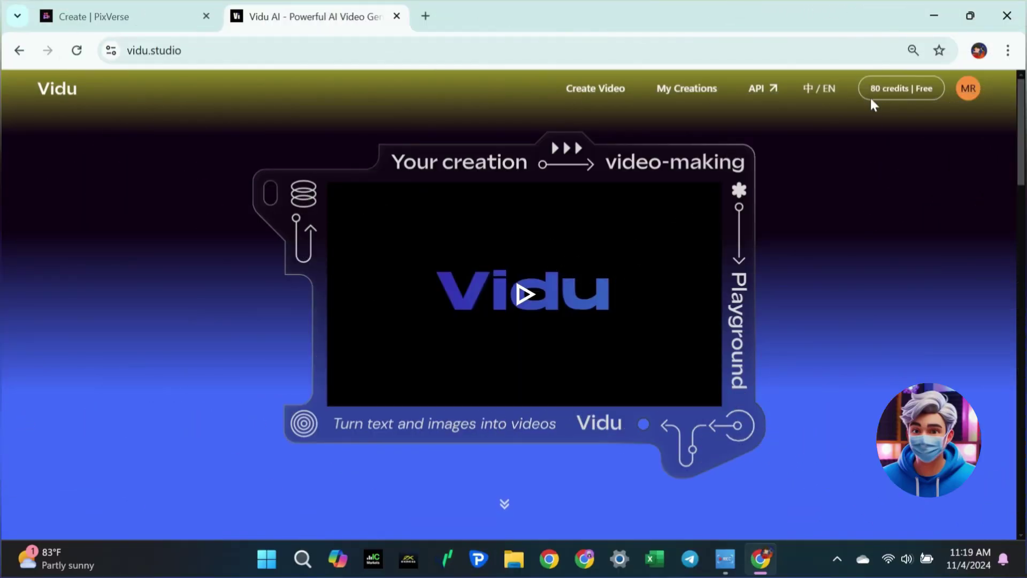
left_click(592, 92)
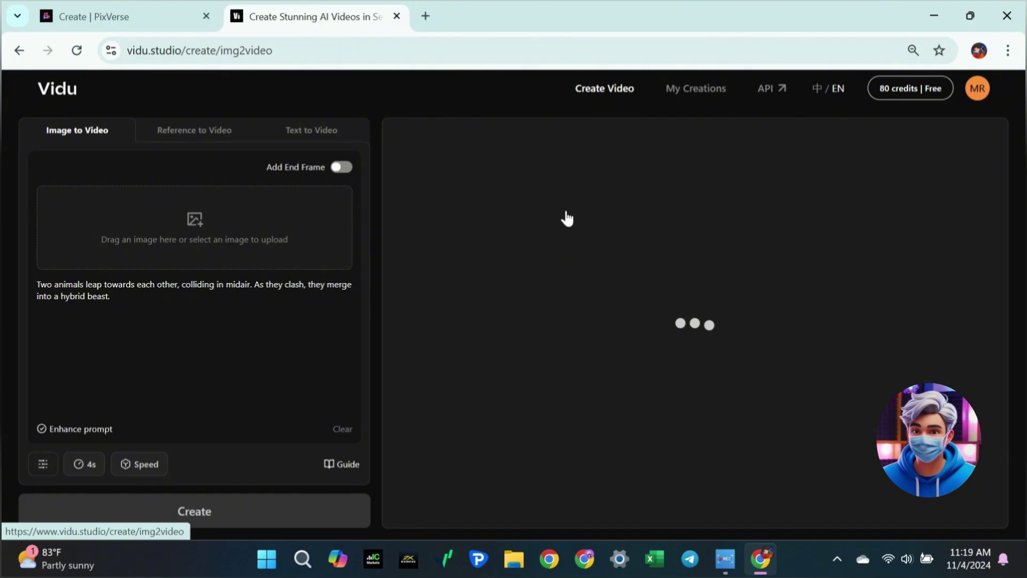
scroll(425, 272, "up", 5)
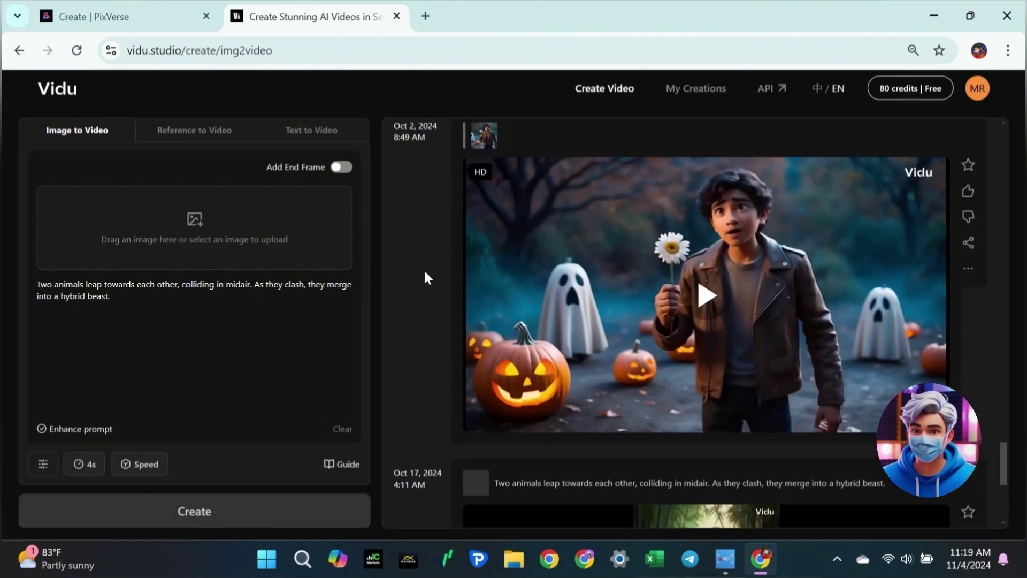
- Upload the Messi and Ronaldo historic street image and create a 4s video from it with the prompt "They are talking"
left_click(196, 239)
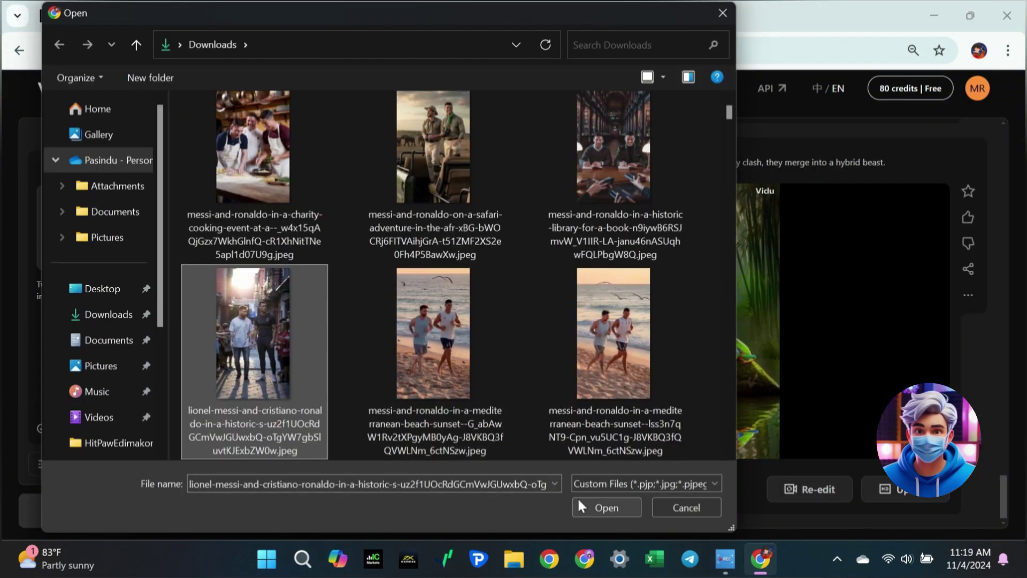
left_click(580, 506)
type("talking")
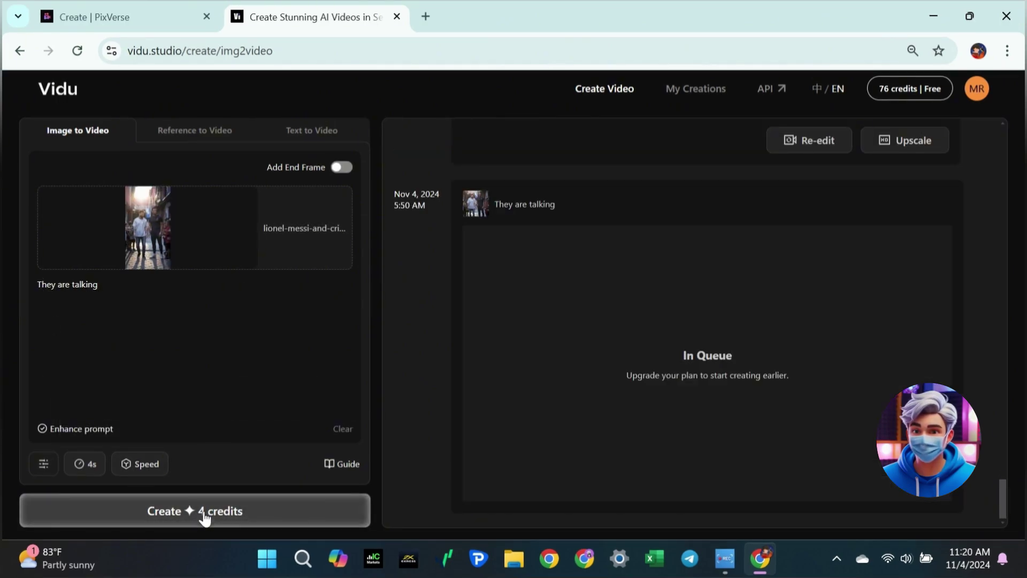
- Search Google for "Haiper AI" in a new tab and open the Haiper website
left_click(426, 16)
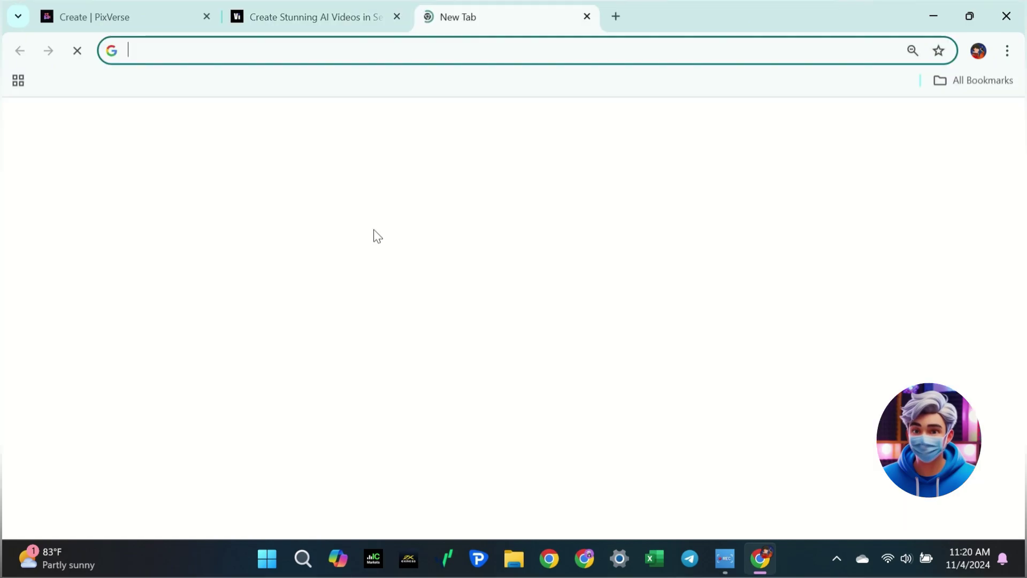
left_click(368, 303)
type("H")
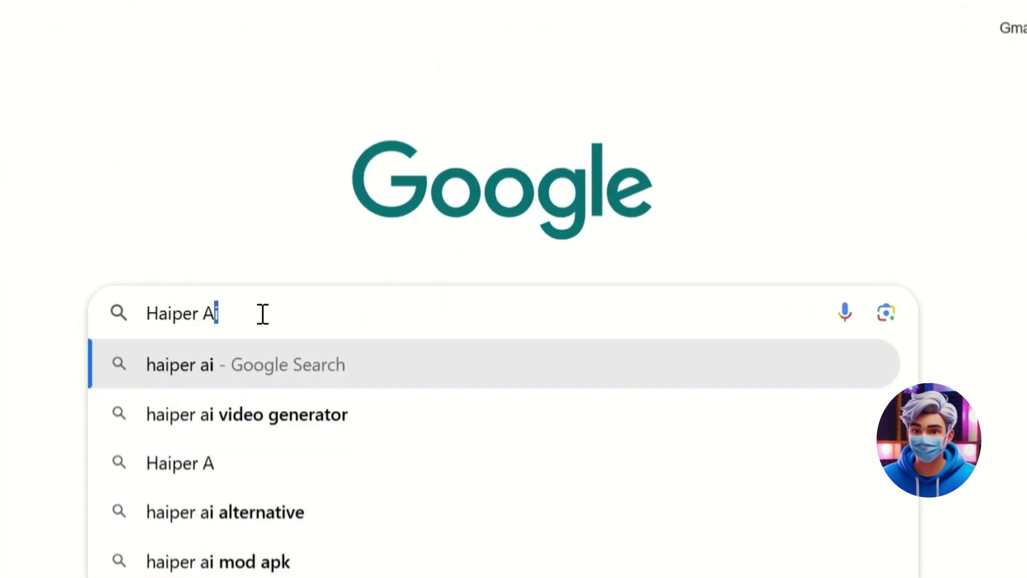
type("aiper A")
key("Return")
scroll(87, 340, "down", 5)
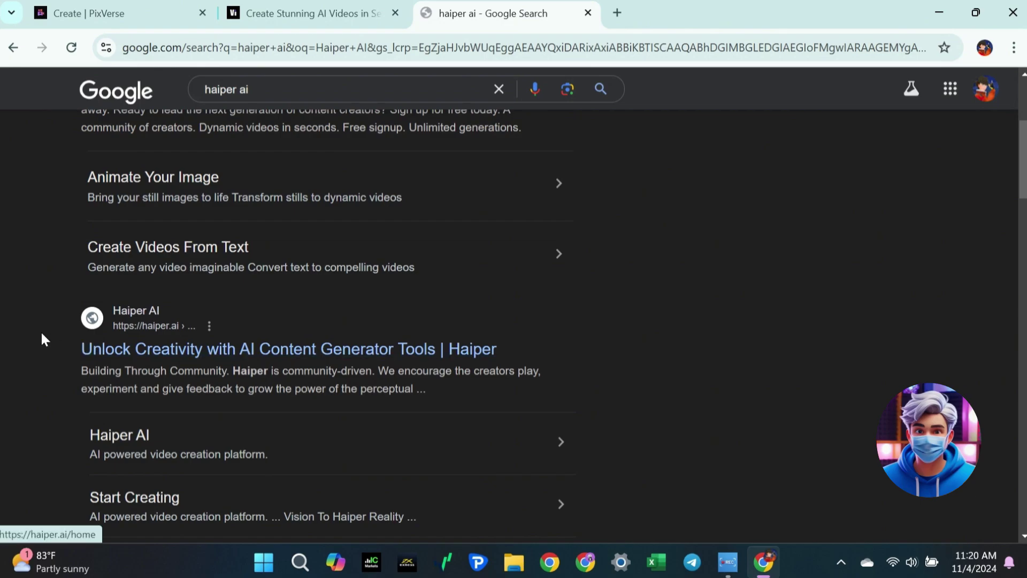
scroll(44, 340, "up", 5)
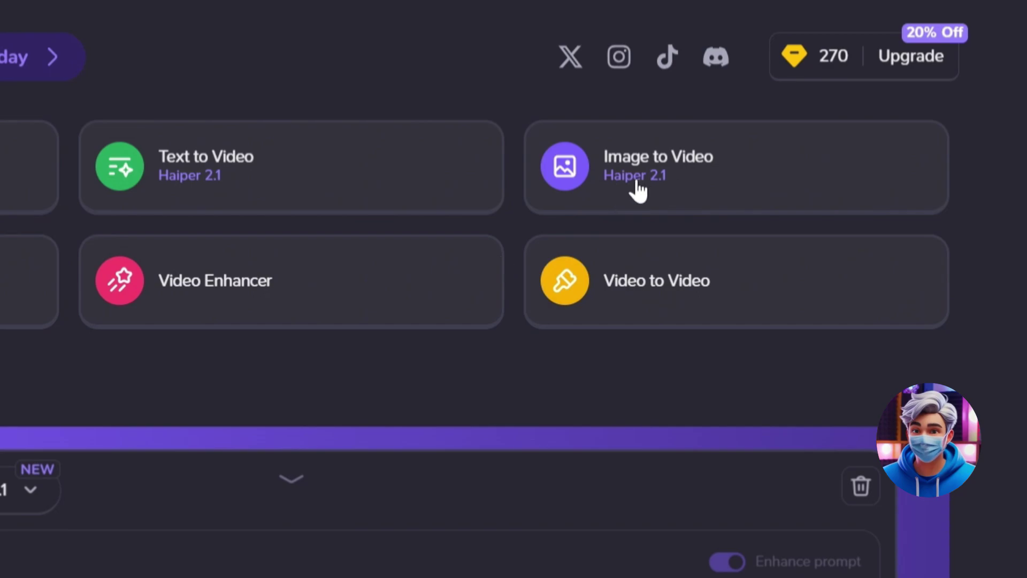
- Create a 4s image-to-video generation in Haiper 2.1 from a single image, without a text prompt
left_click(638, 190)
left_click(0, 475)
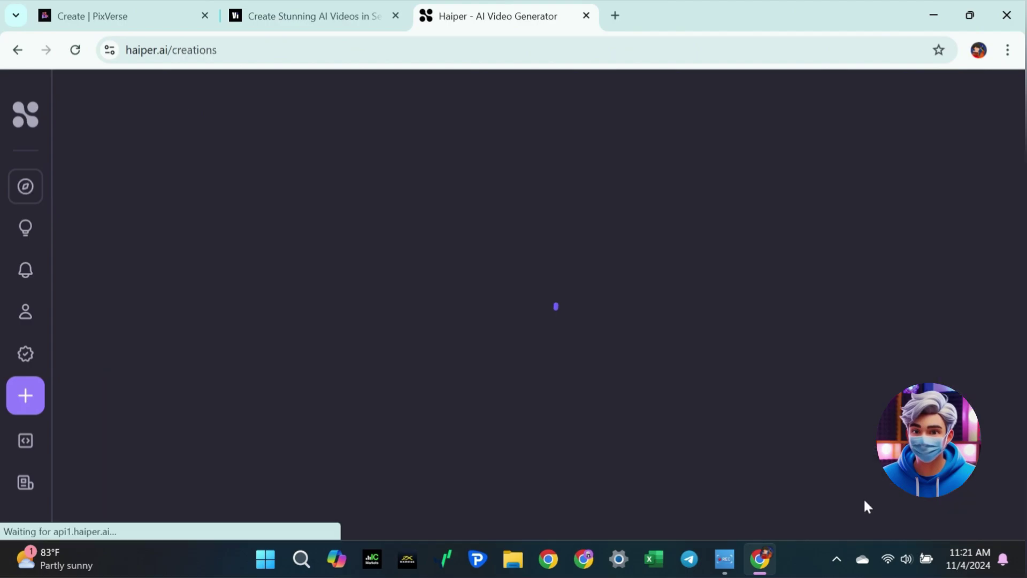
left_click(535, 218)
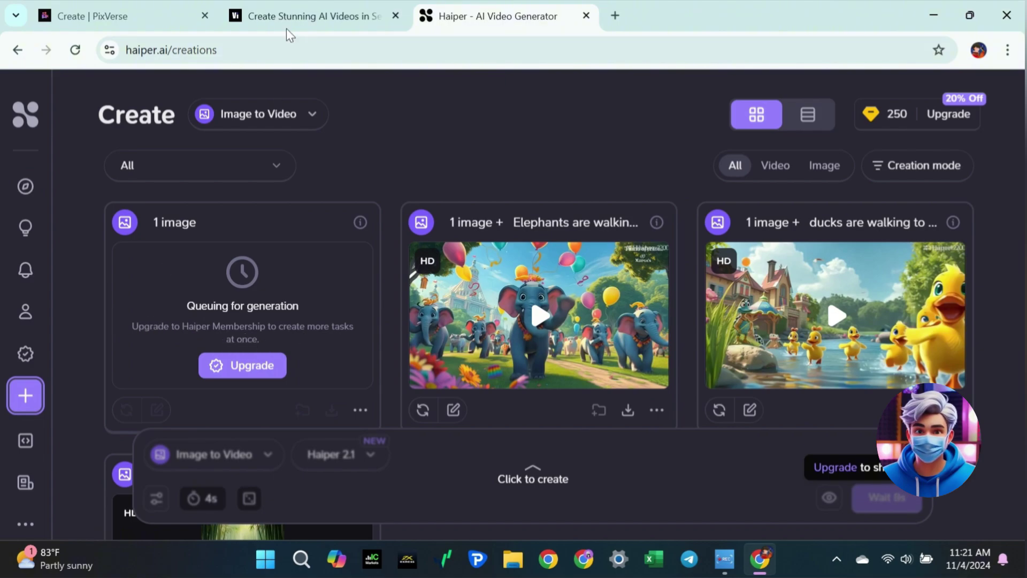
- Return to Vidu, watch the "They are talking" street video and upscale it
left_click(293, 7)
left_click(694, 360)
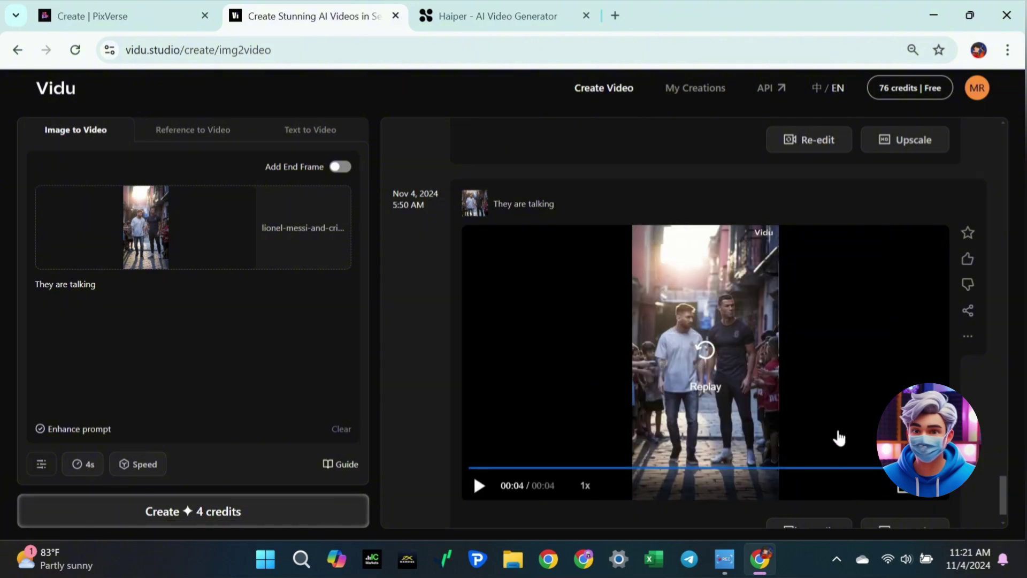
scroll(839, 438, "down", 1)
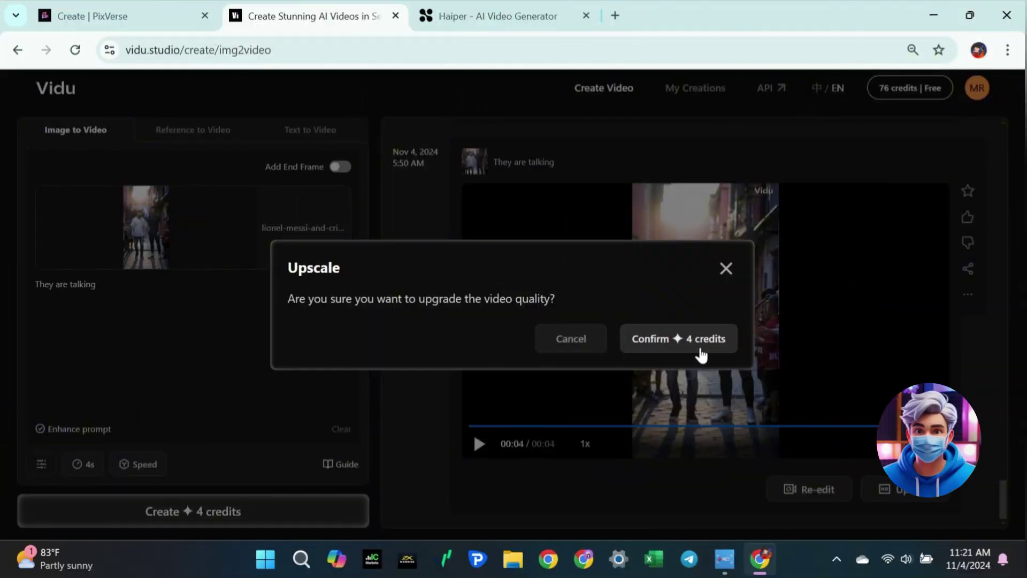
left_click(697, 341)
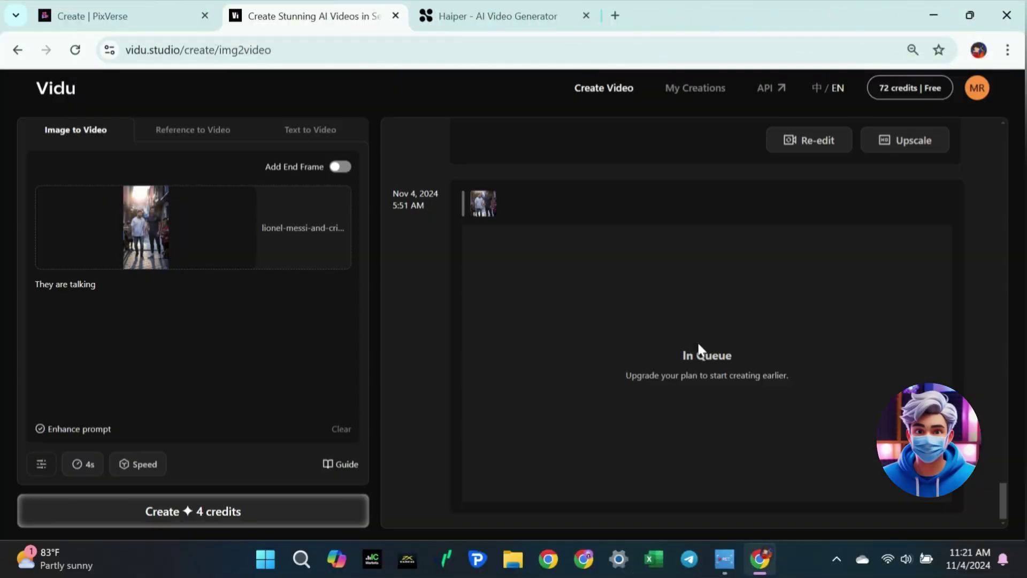
- Switch to PixVerse and view the "They are Jogging on the beach" video
left_click(126, 15)
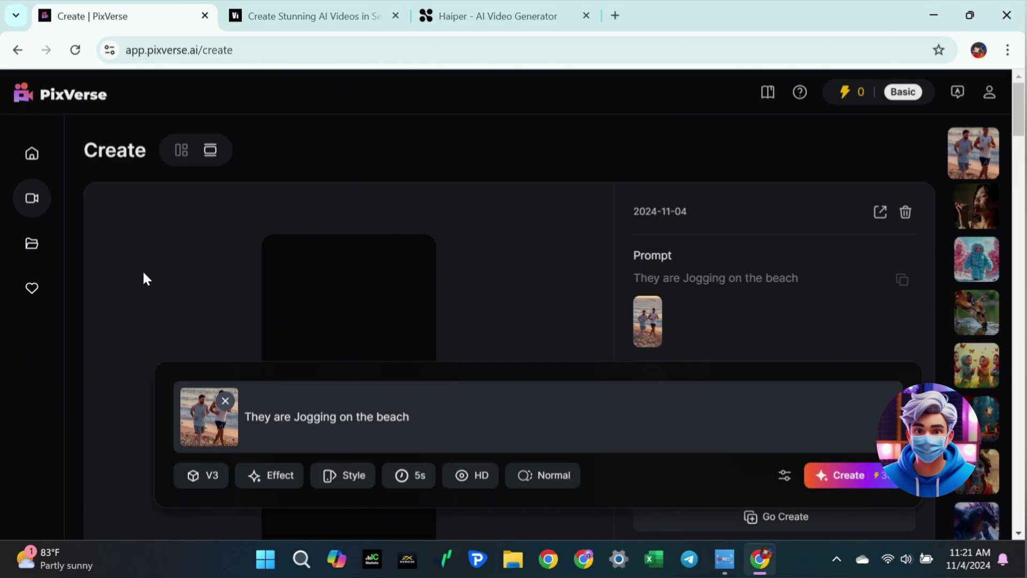
scroll(144, 278, "down", 3)
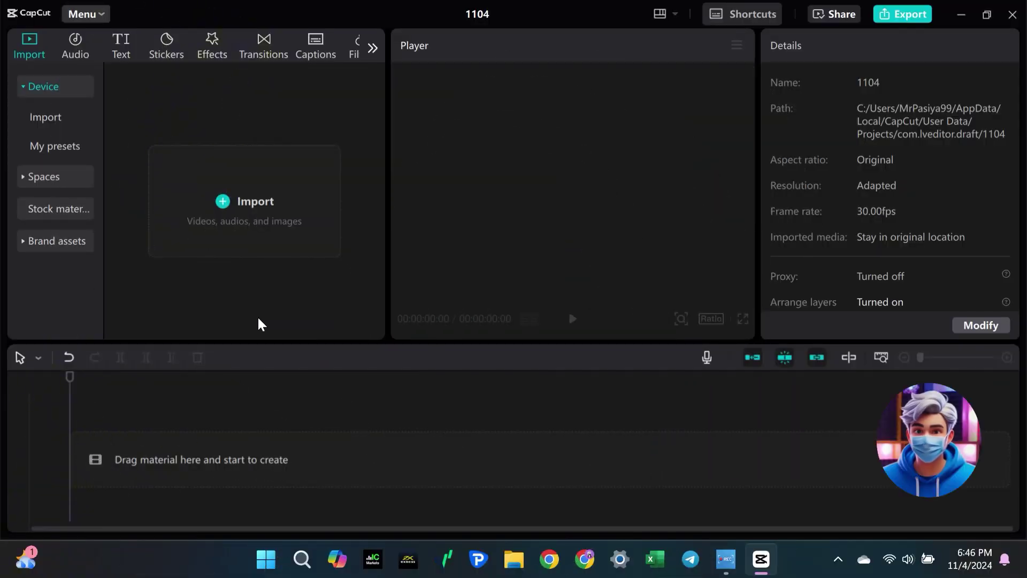
- Import the generated Messi and Ronaldo video clips from the Downloads folder into the CapCut project
left_click(258, 319)
scroll(299, 231, "up", 4)
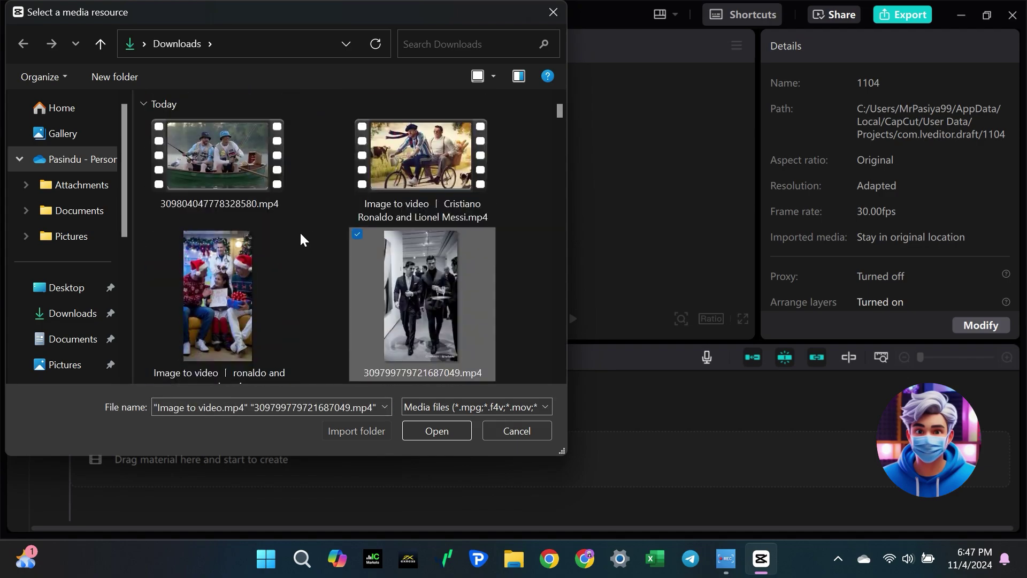
left_click(155, 234)
scroll(310, 248, "down", 15)
left_click(358, 206)
left_click(155, 223)
left_click(358, 222)
scroll(307, 243, "down", 10)
left_click(358, 214)
left_click(437, 431)
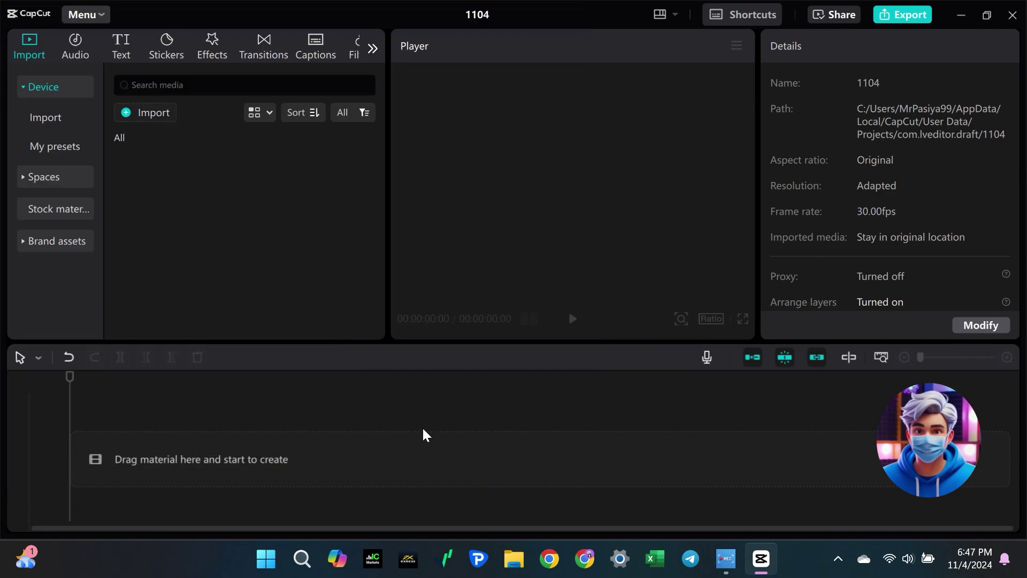
- Place all the imported clips on the timeline and move the black-and-white suit clip to fourth position
left_click_drag(203, 263, 149, 433)
left_click(744, 466)
left_click_drag(208, 463, 280, 463)
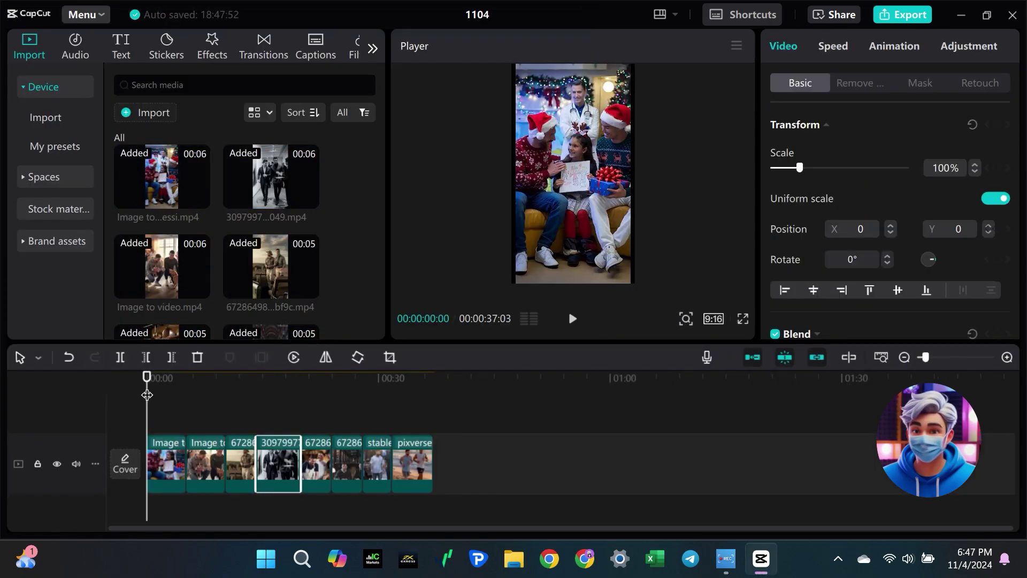
- Move the beach jogging clip to the start of the timeline and the Christmas clip to third position, checking the clips along the sequence
left_click_drag(147, 393, 383, 395)
left_click_drag(404, 461, 152, 461)
left_click_drag(208, 464, 249, 464)
left_click_drag(147, 393, 359, 396)
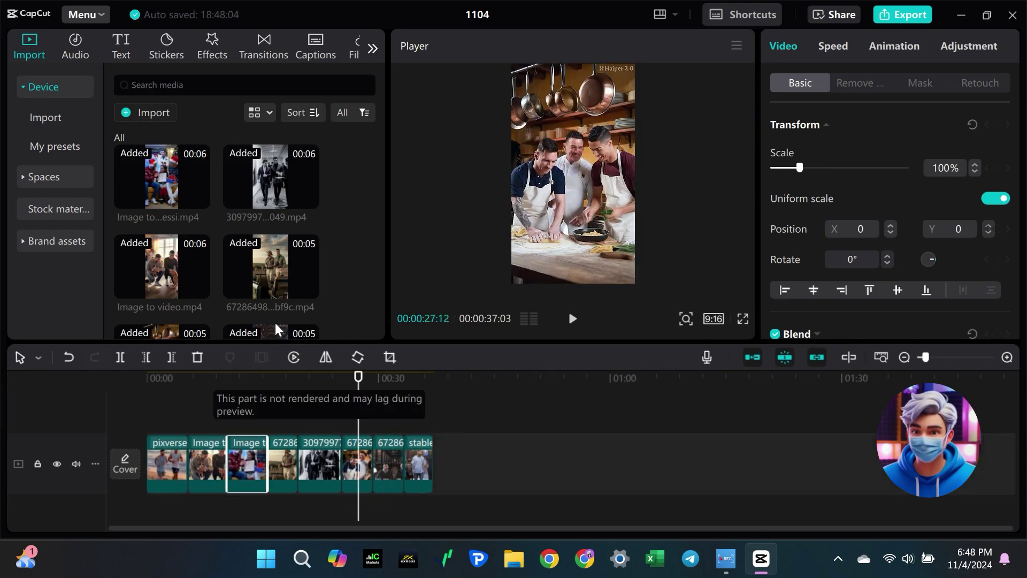
- Add the Black Fade transition at every cut between the clips on the timeline
left_click(273, 45)
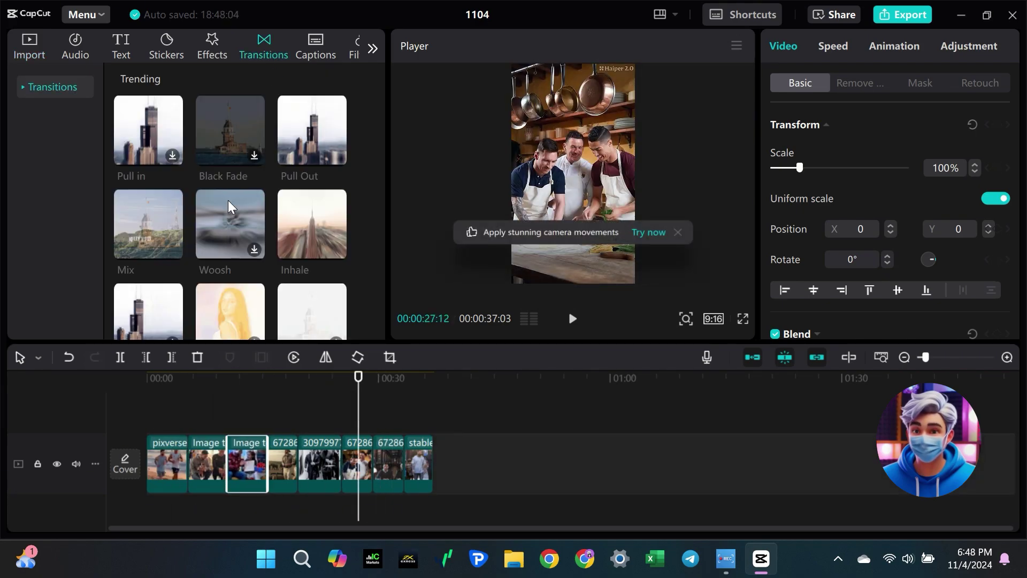
mouse_move(253, 155)
left_mouse_down()
mouse_move(188, 442)
mouse_move(226, 412)
left_mouse_up()
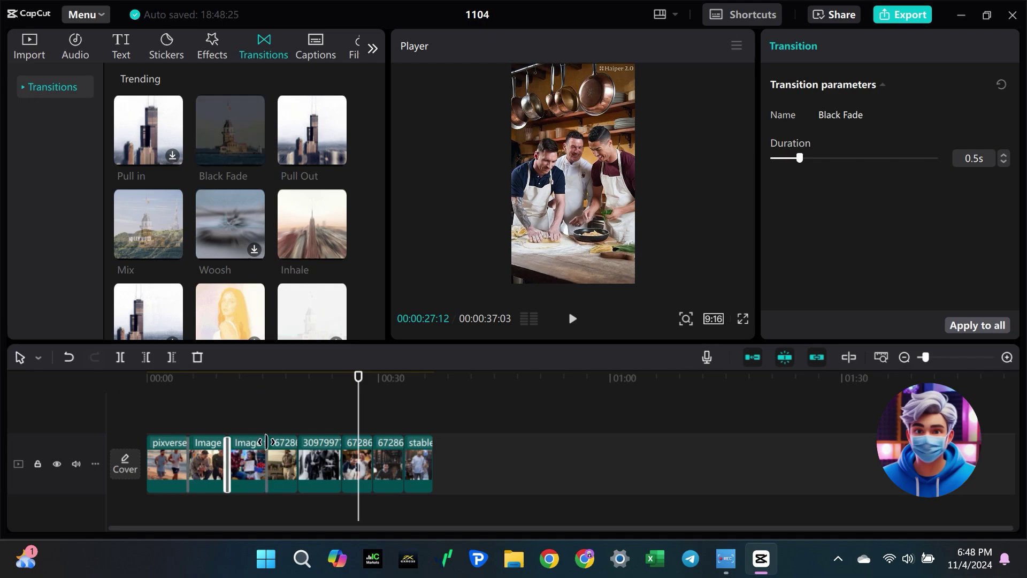
left_click_drag(230, 130, 373, 464)
left_click_drag(260, 156, 403, 470)
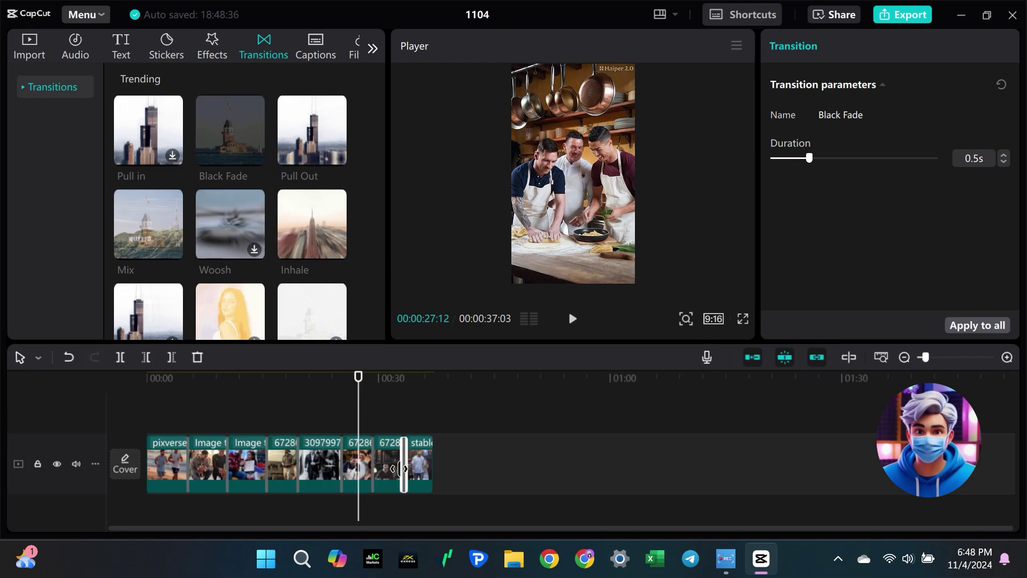
- Search the music library for "copyright free"
left_click(80, 49)
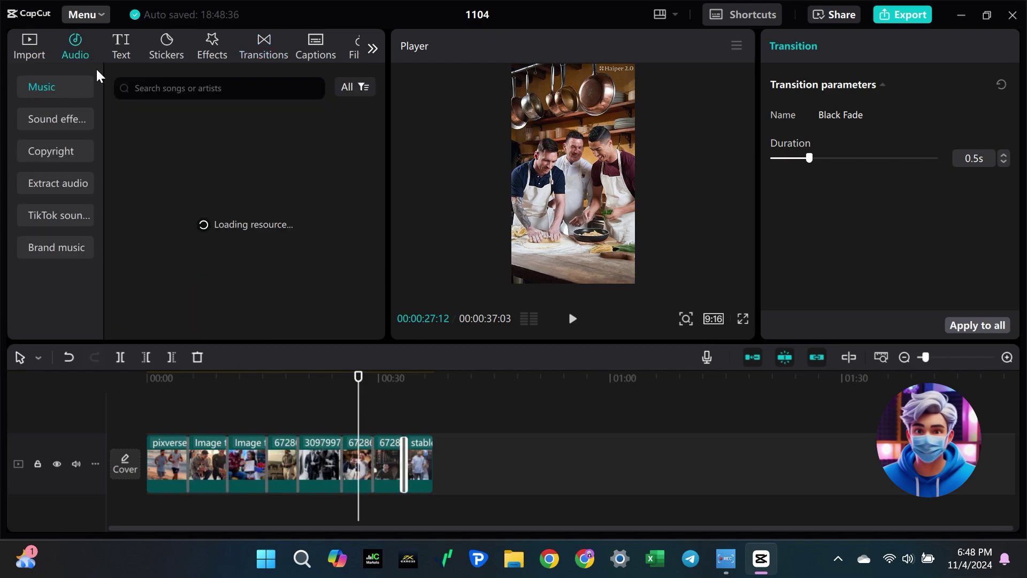
left_click(64, 141)
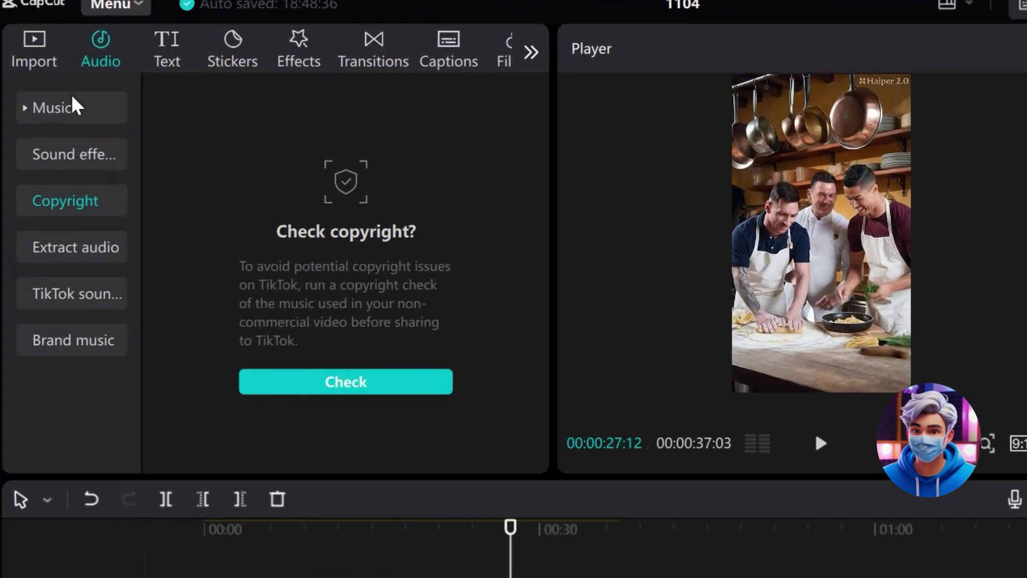
left_click(44, 86)
left_click(186, 86)
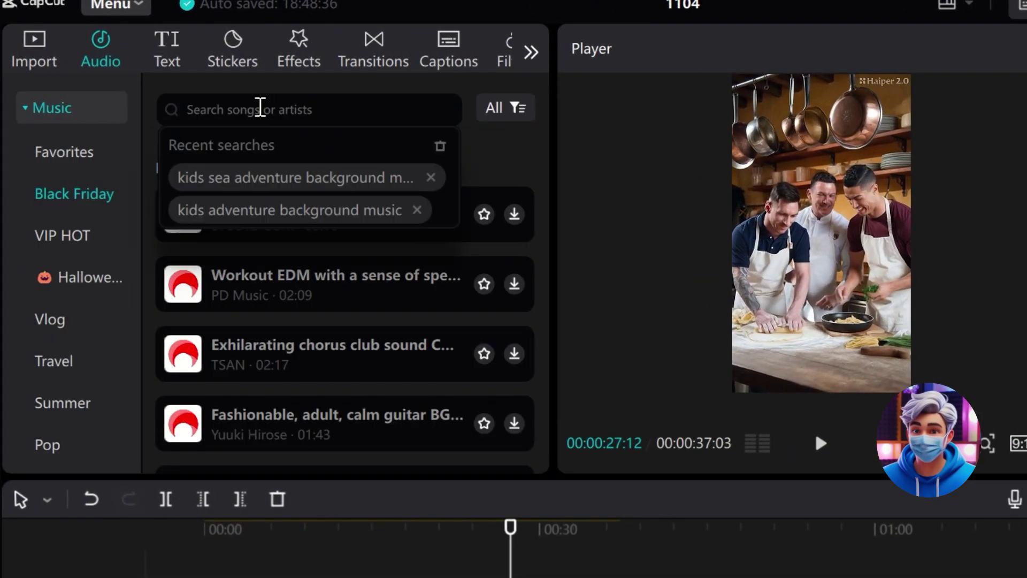
type("copyright free")
key("Return")
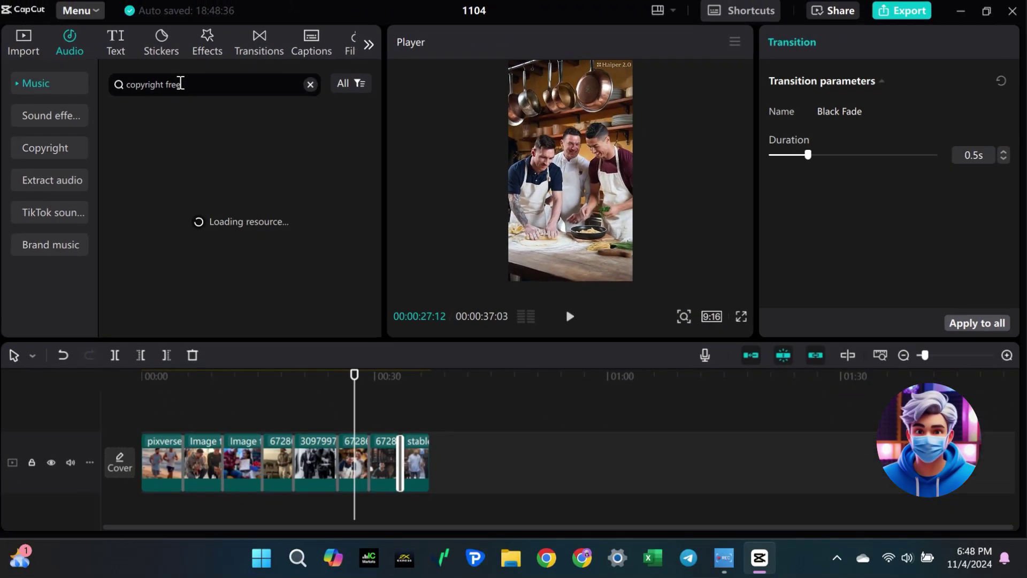
- Place the "World Peace-Free Epic Trap&Hard Trap Type Beat" track under the clips from the start and trim it to the end of the last clip
left_click_drag(174, 181, 141, 474)
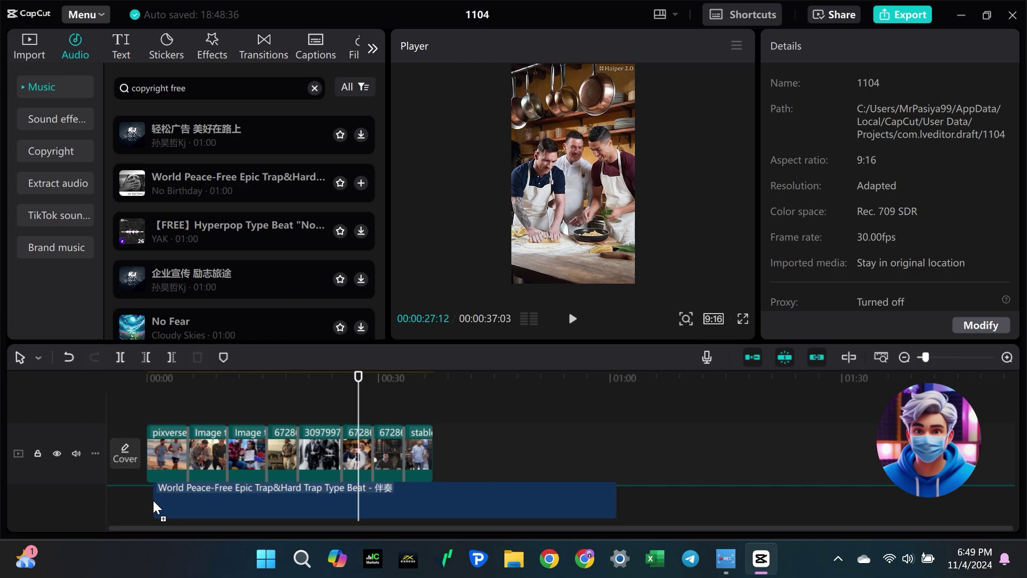
left_click_drag(352, 381, 430, 409)
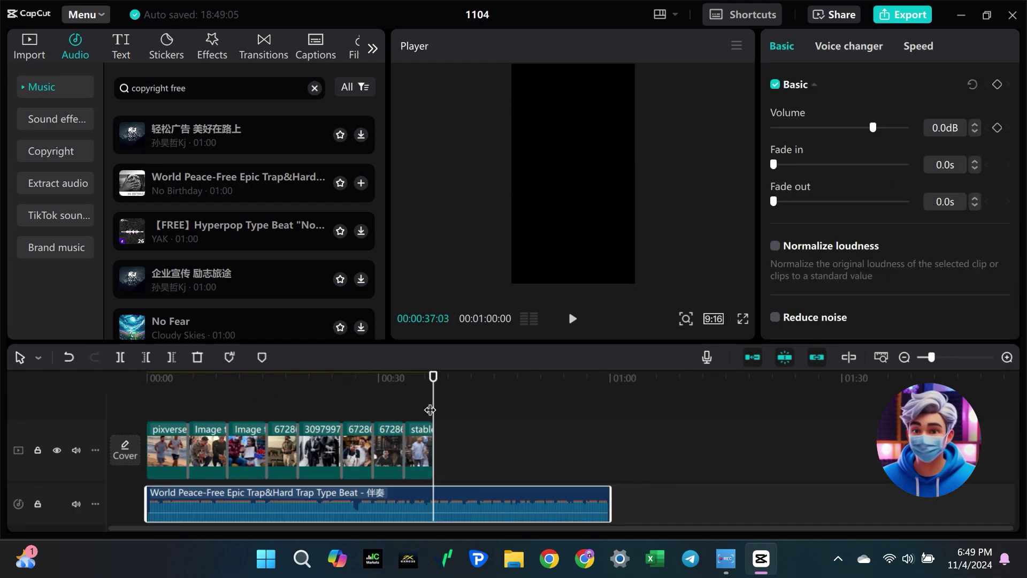
left_click(172, 358)
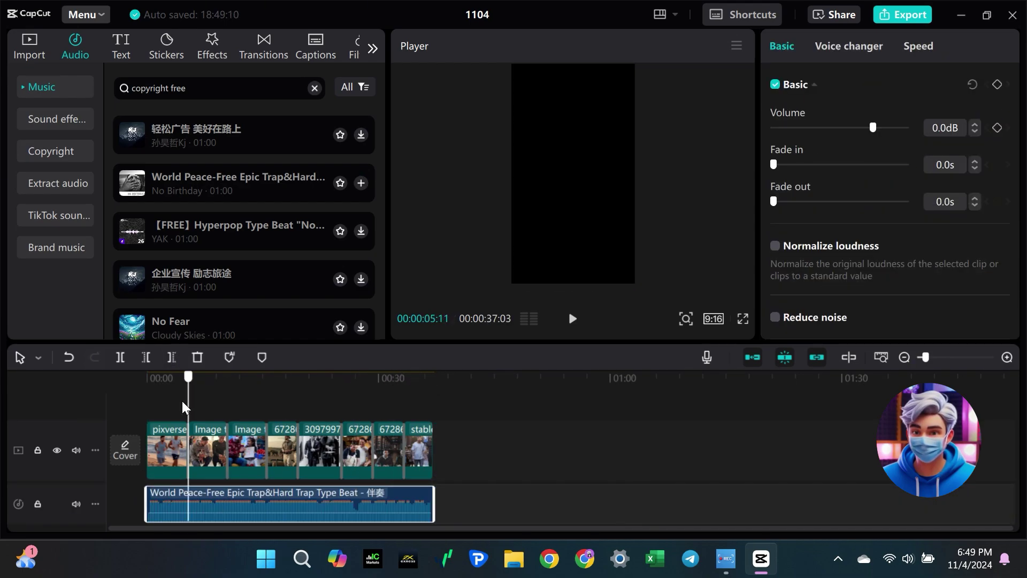
- Play the edited video from the beginning to check it and start exporting it
left_click(152, 408)
left_click(147, 406)
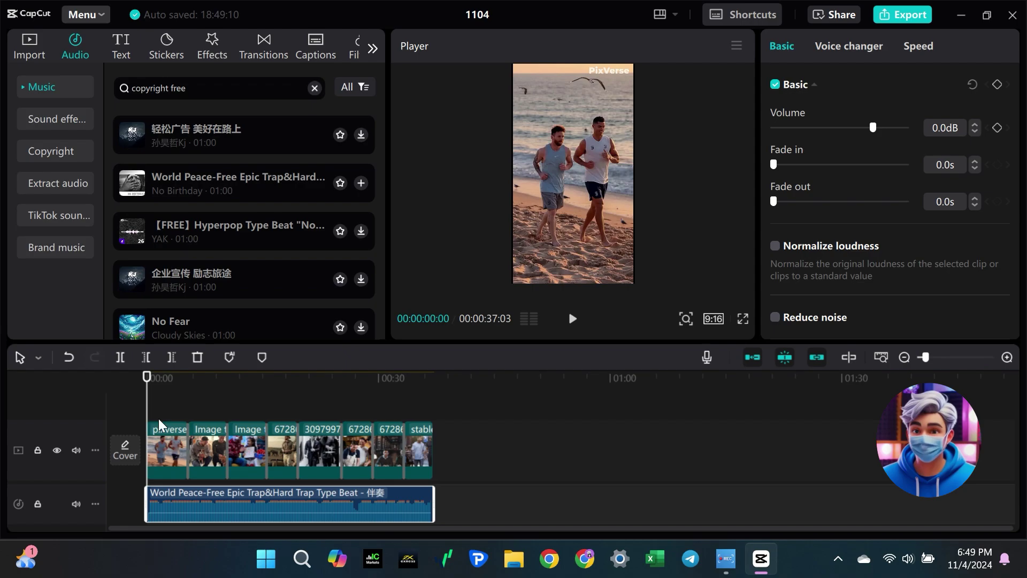
left_click(576, 323)
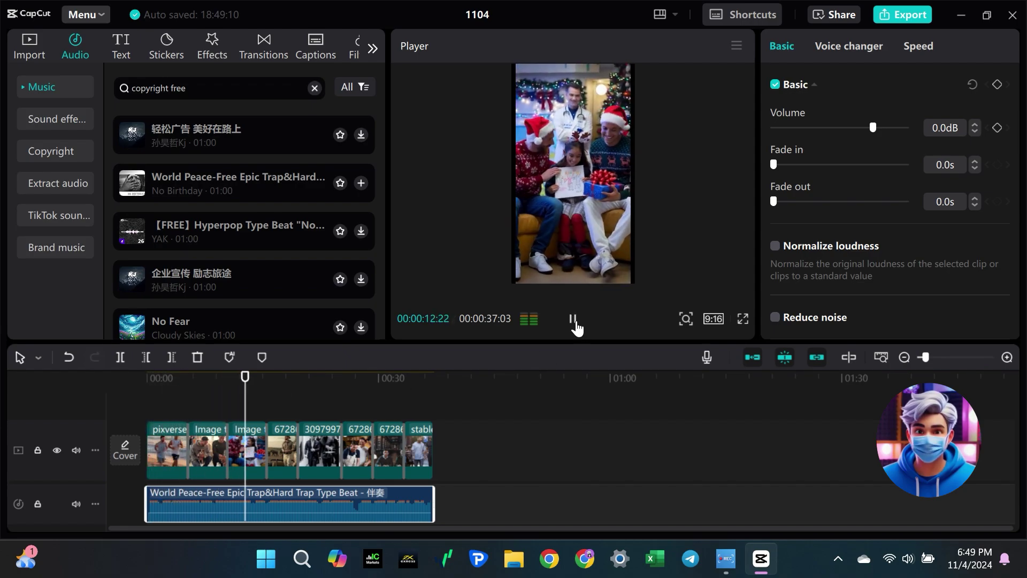
left_click(897, 15)
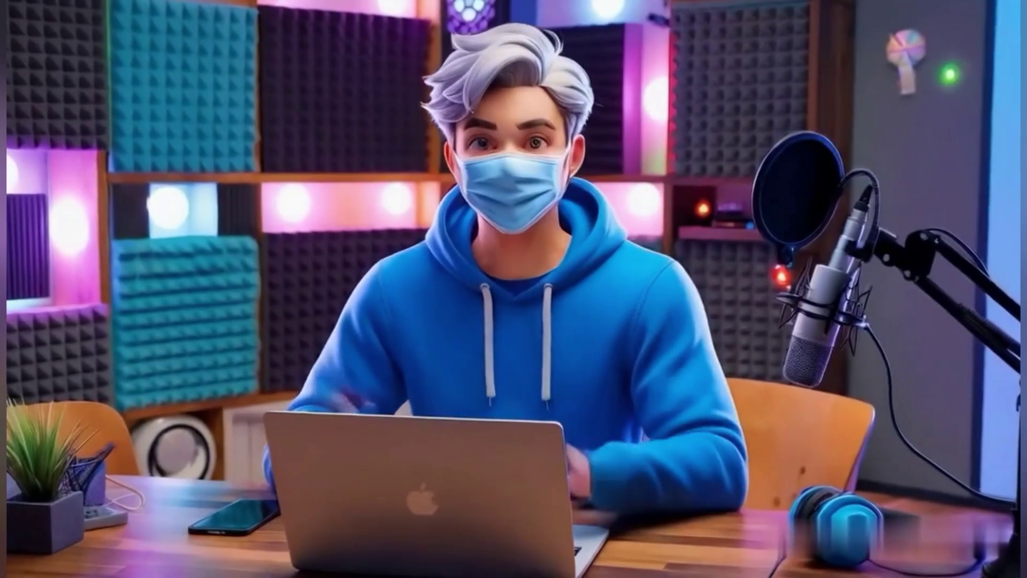